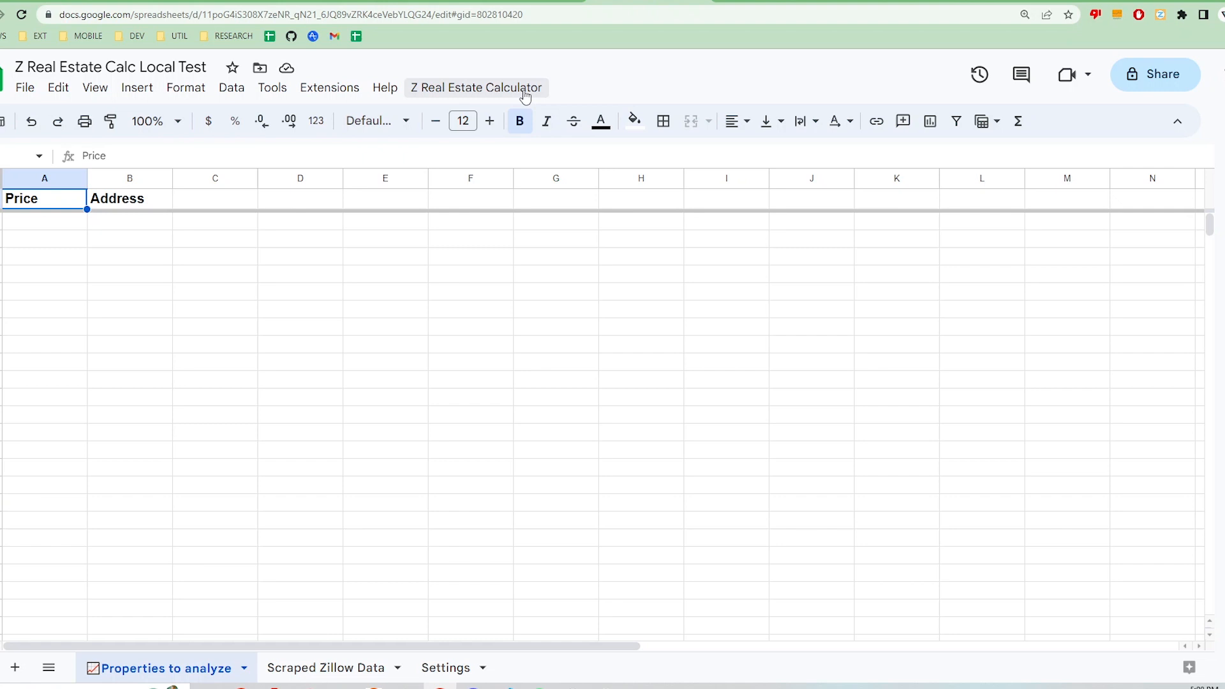
Step: Open the Z Real Estate Calculator and bring up the price and address columns of the Scraped Zillow Data sheet
{"action": "left_click", "coordinate": [524, 96]}
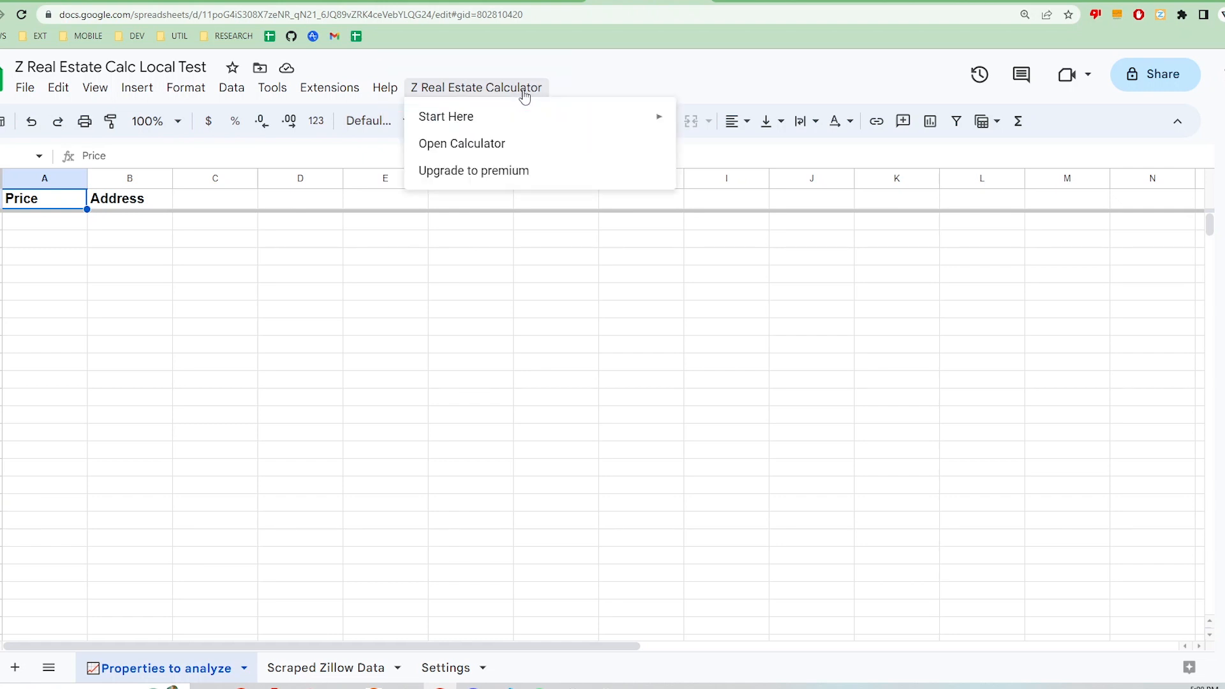
{"action": "left_click", "coordinate": [496, 144]}
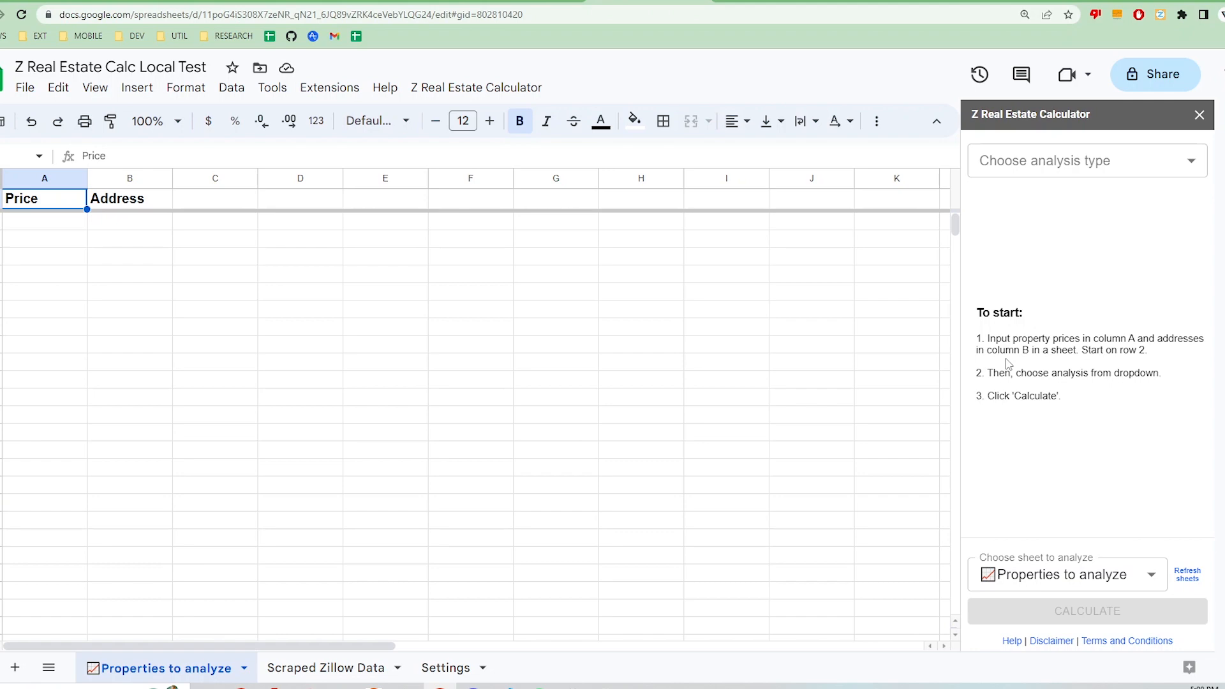
{"action": "left_click", "coordinate": [320, 668]}
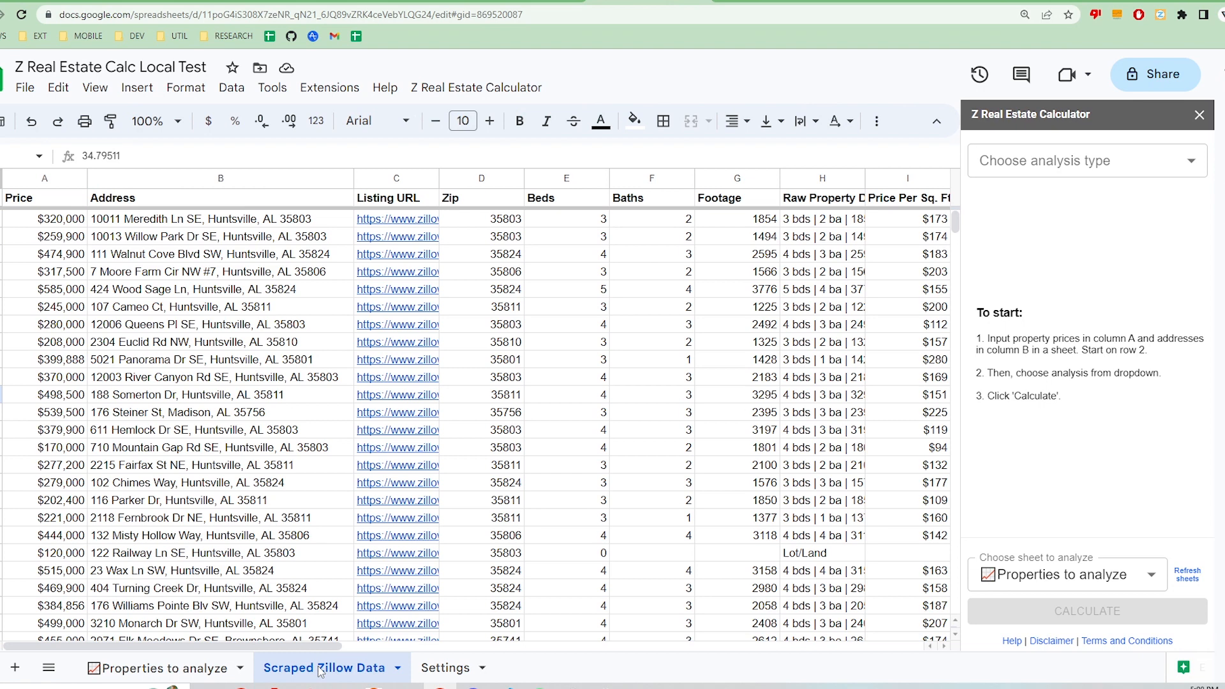
{"action": "left_click", "coordinate": [54, 178]}
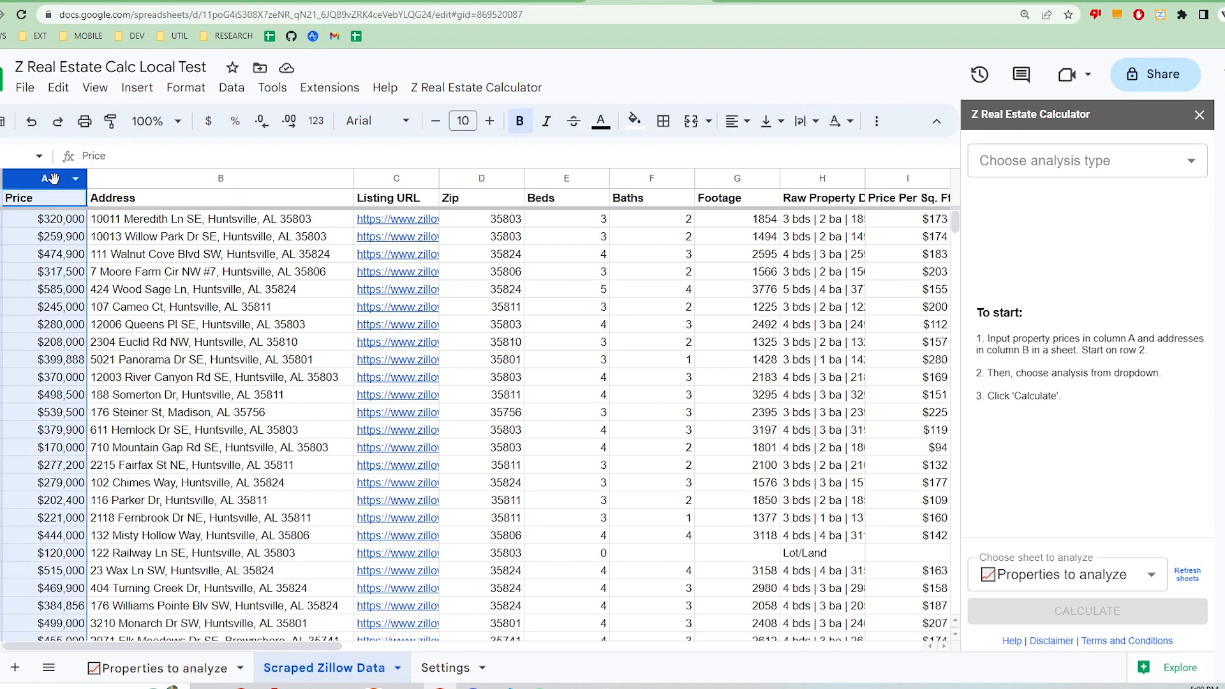
{"action": "left_click", "coordinate": [187, 176]}
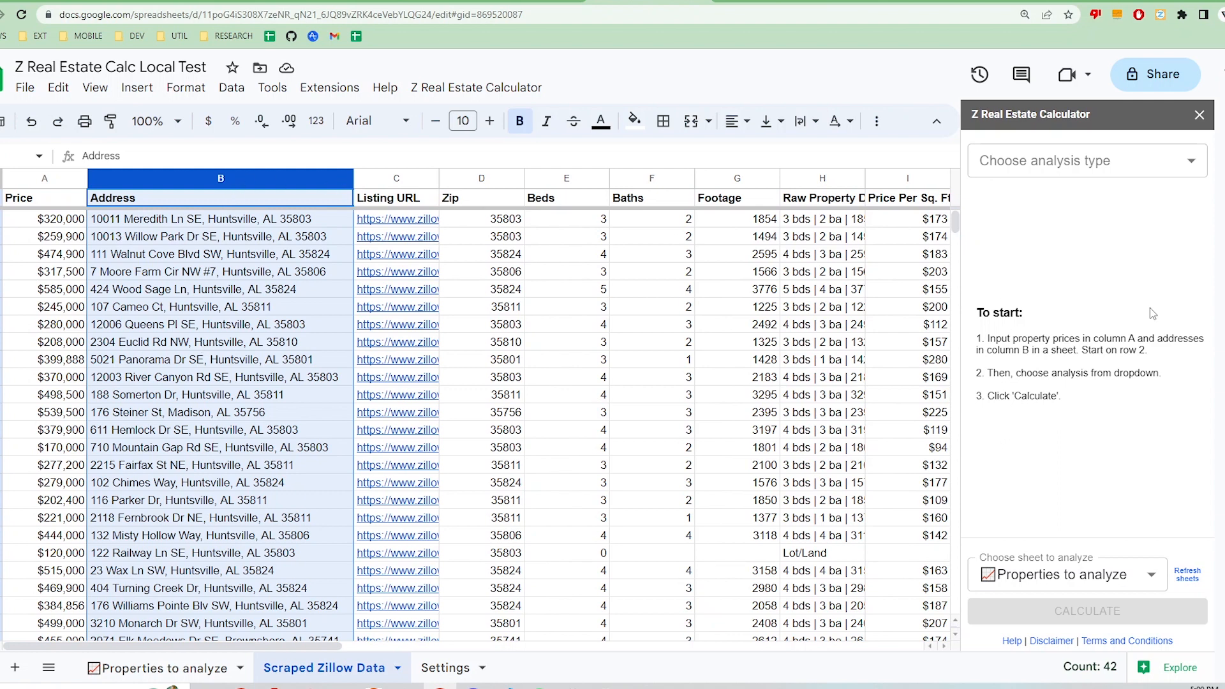
Step: Set the analysis type to Long term rental property and have rents read from column C
{"action": "left_click", "coordinate": [1148, 163]}
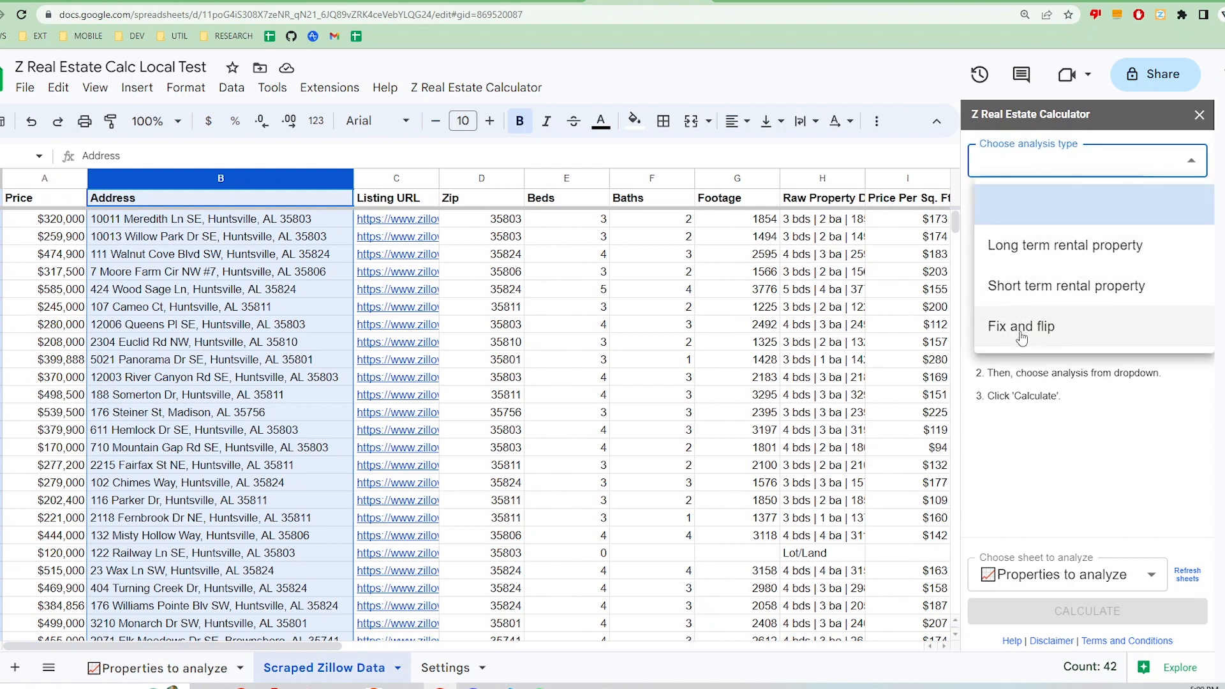
{"action": "left_click", "coordinate": [1087, 245]}
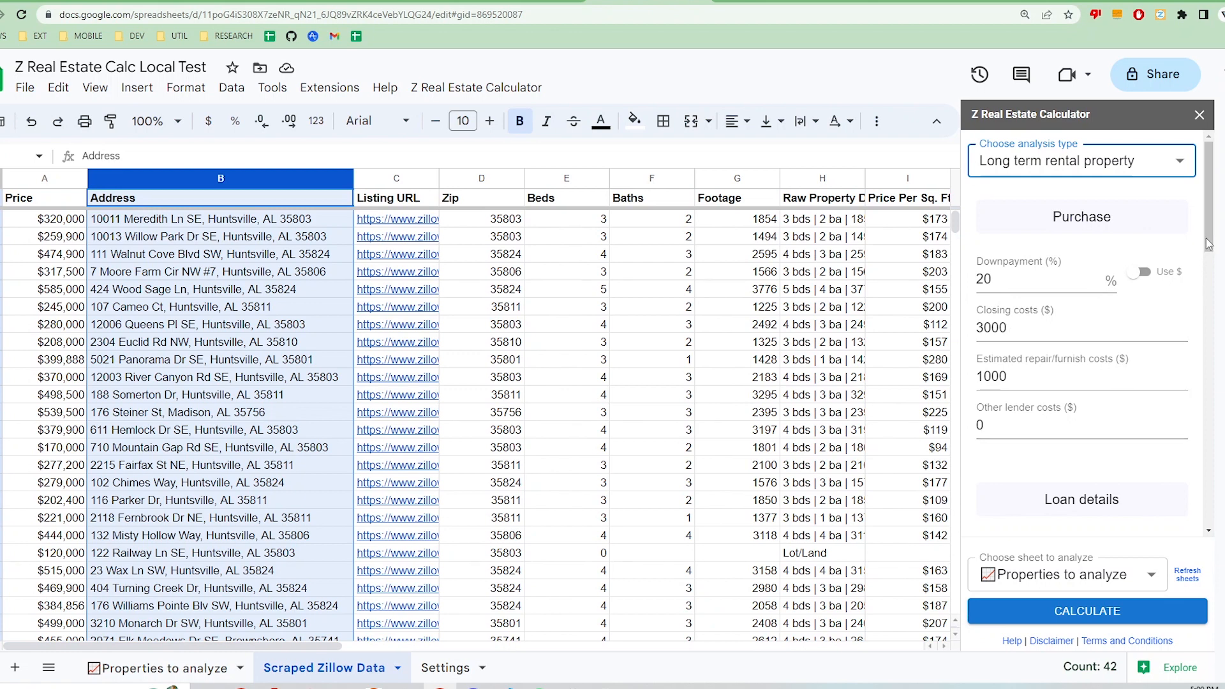
{"action": "left_click_drag", "start_coordinate": [1205, 246], "coordinate": [1212, 328]}
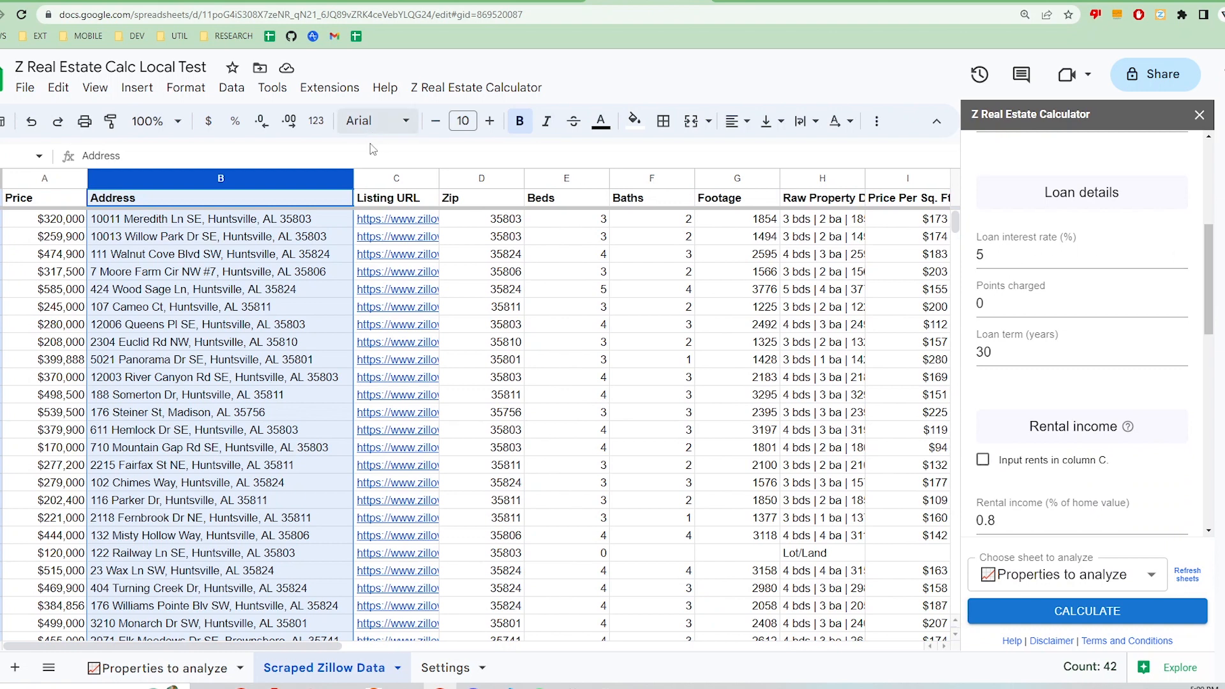
{"action": "scroll", "coordinate": [1097, 377], "scroll_direction": "down", "scroll_amount": 3}
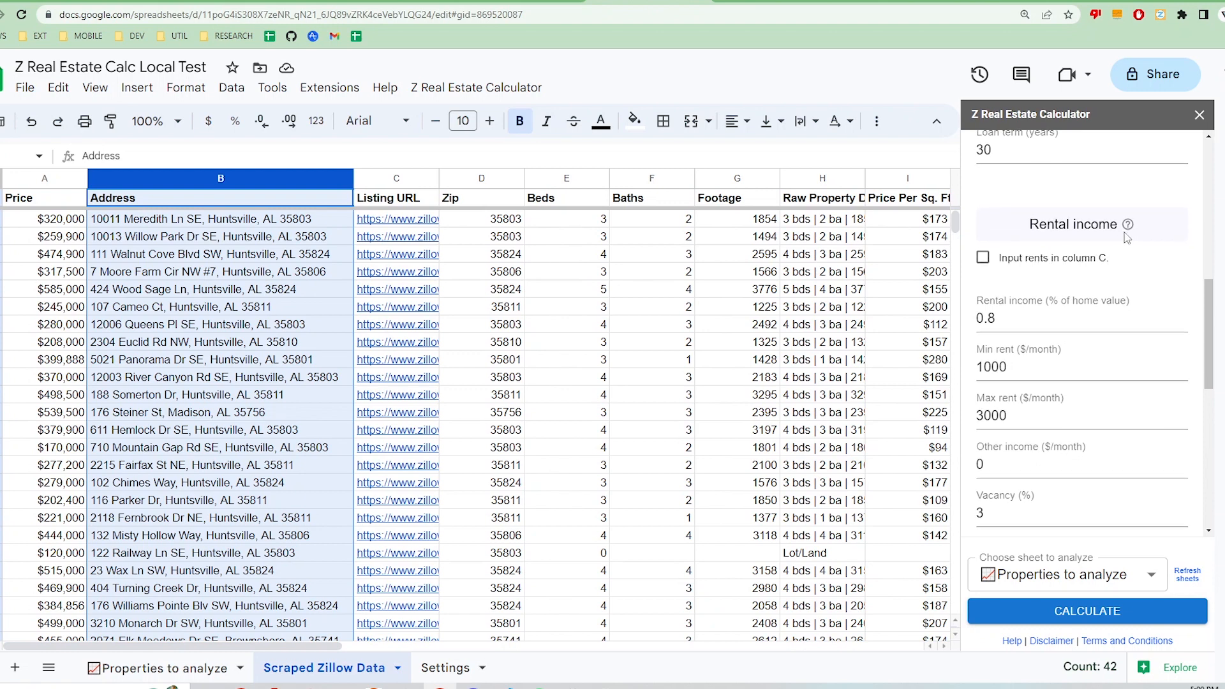
{"action": "mouse_move", "coordinate": [1128, 231]}
{"action": "left_click", "coordinate": [982, 259]}
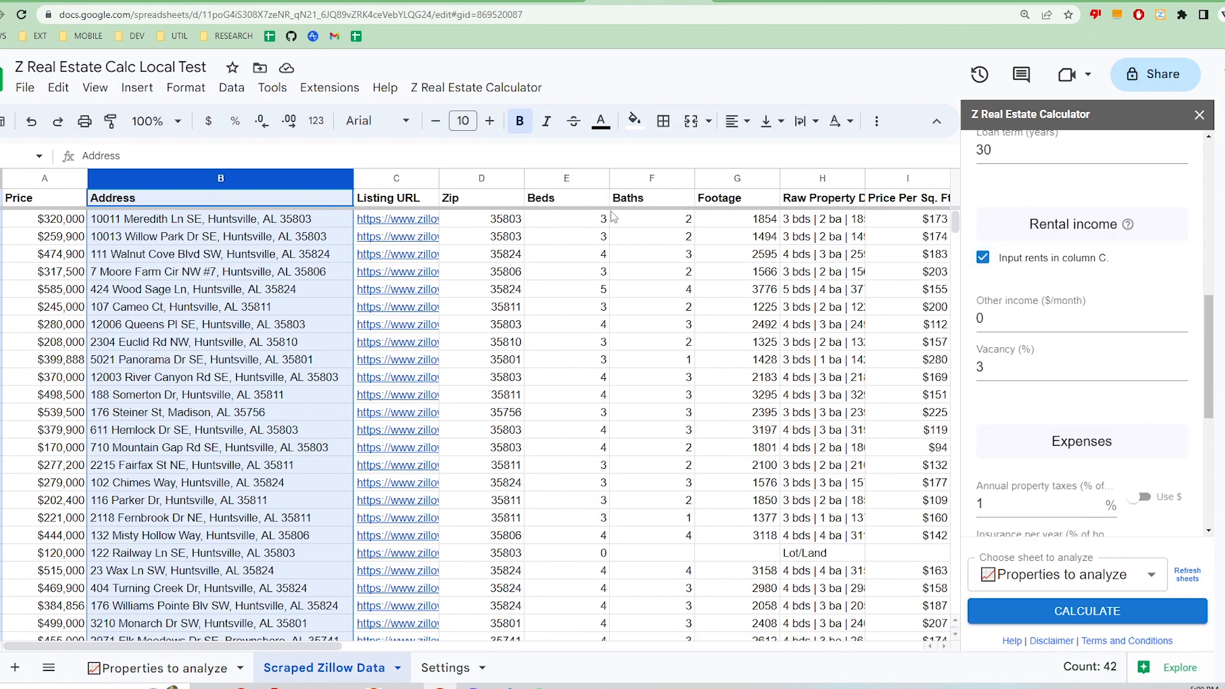
Step: Insert an empty column before Listing URL and give it the header "Monthly Est. Rents"
{"action": "left_click", "coordinate": [409, 180]}
{"action": "right_click", "coordinate": [410, 180]}
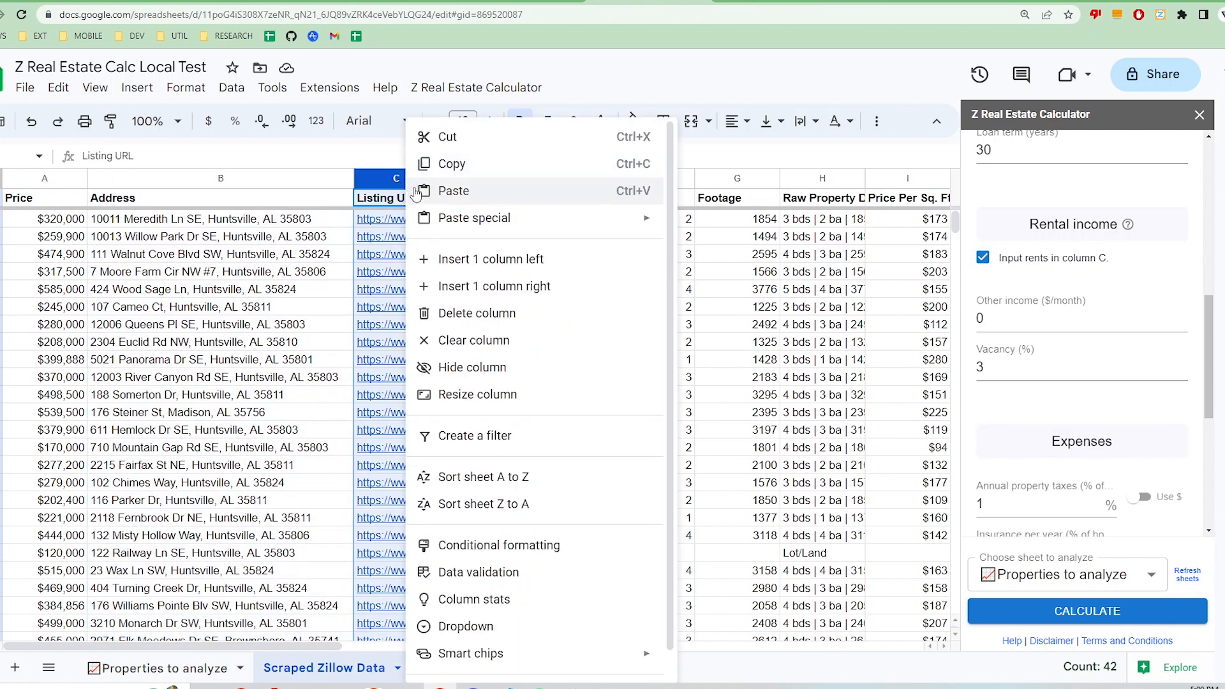
{"action": "left_click", "coordinate": [504, 271]}
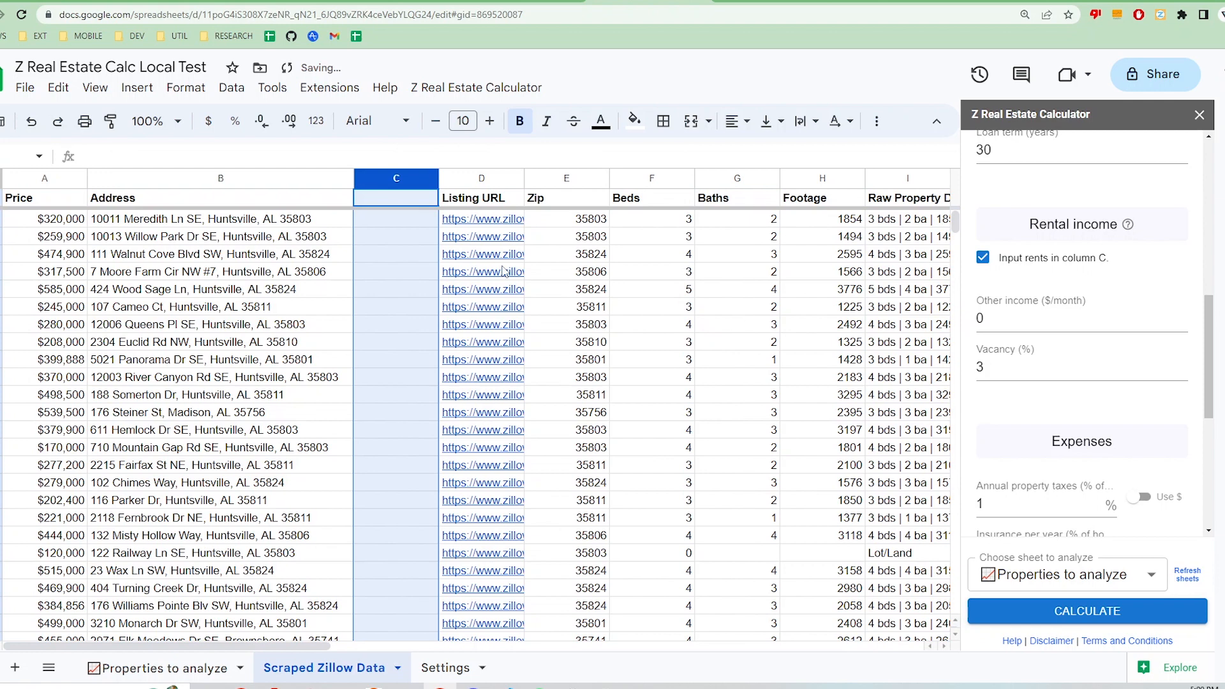
{"action": "left_click", "coordinate": [416, 206]}
{"action": "type", "text": "Monthly Est. Rent"}
{"action": "key", "text": "Return"}
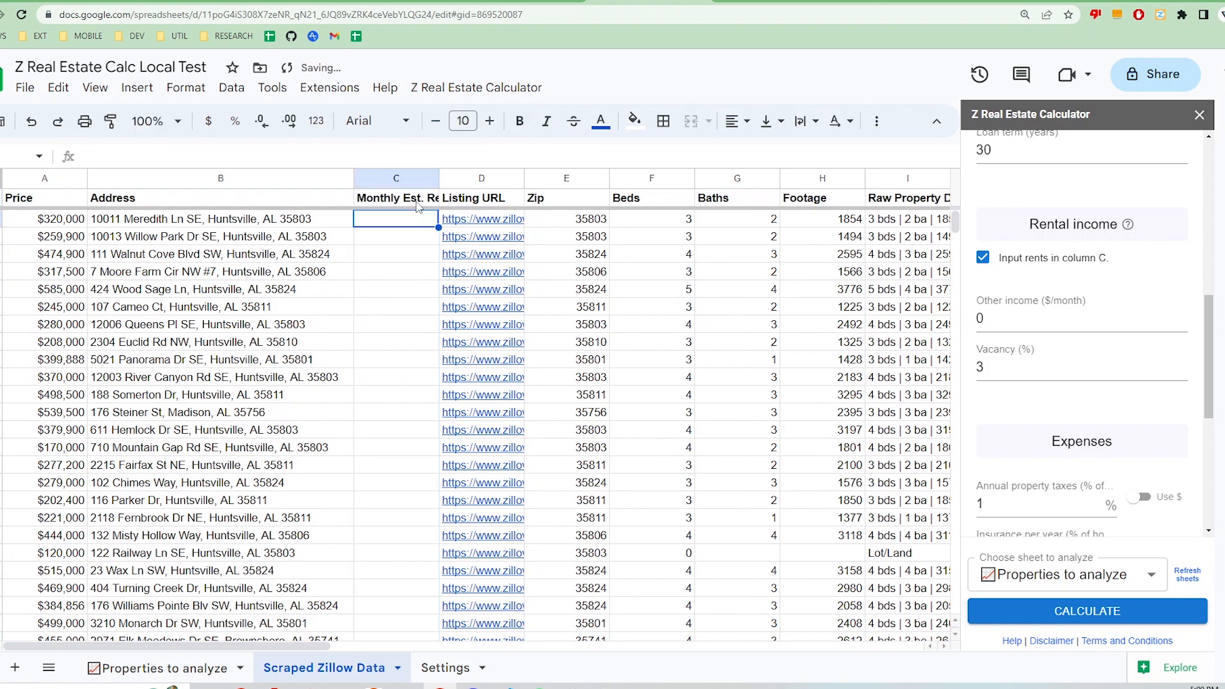
Step: Fit the rent column's width to its header and fill =3000 down for all listed properties
{"action": "double_click", "coordinate": [439, 178]}
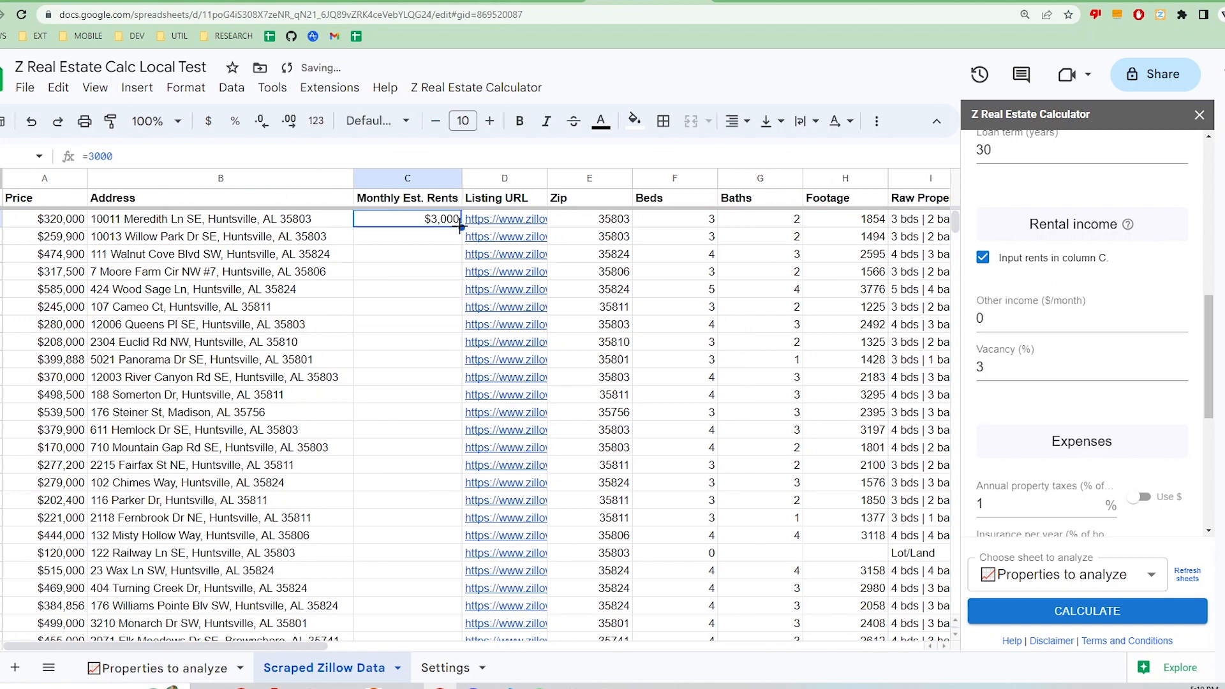
{"action": "left_click_drag", "start_coordinate": [462, 227], "coordinate": [431, 386]}
{"action": "scroll", "coordinate": [547, 465], "scroll_direction": "up", "scroll_amount": 5}
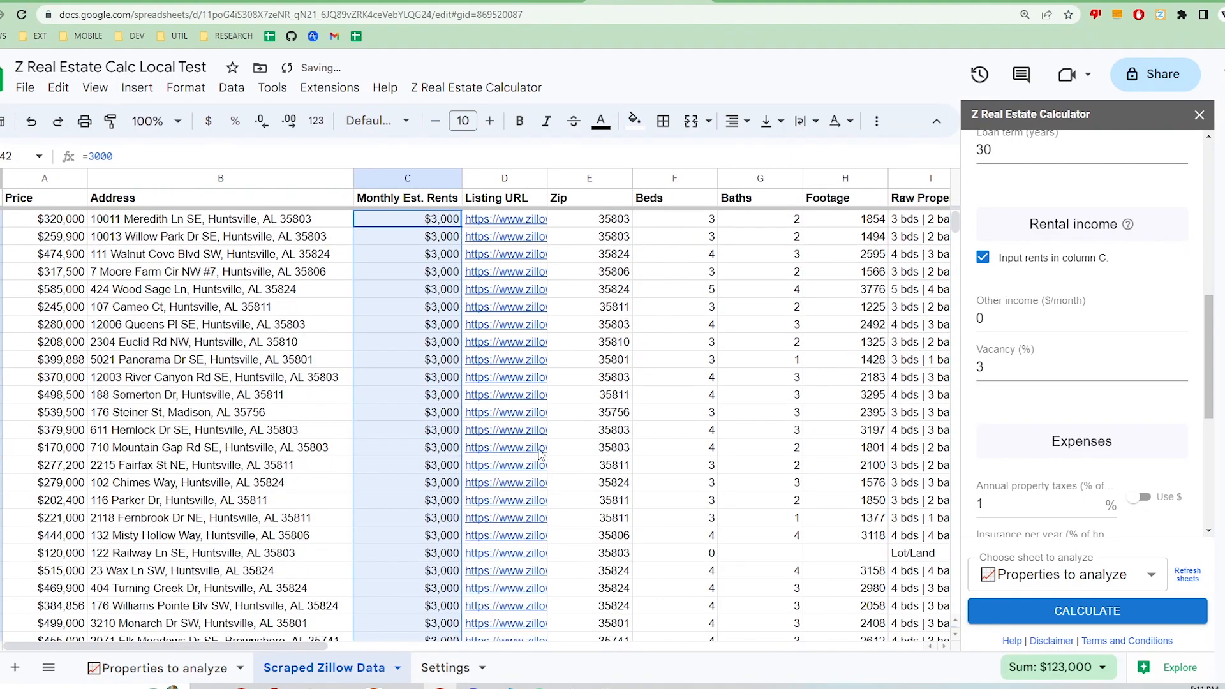
Step: Change the monthly rent of the second listing to =2000 and of the third listing to =1000
{"action": "left_click", "coordinate": [393, 270]}
{"action": "double_click", "coordinate": [379, 236]}
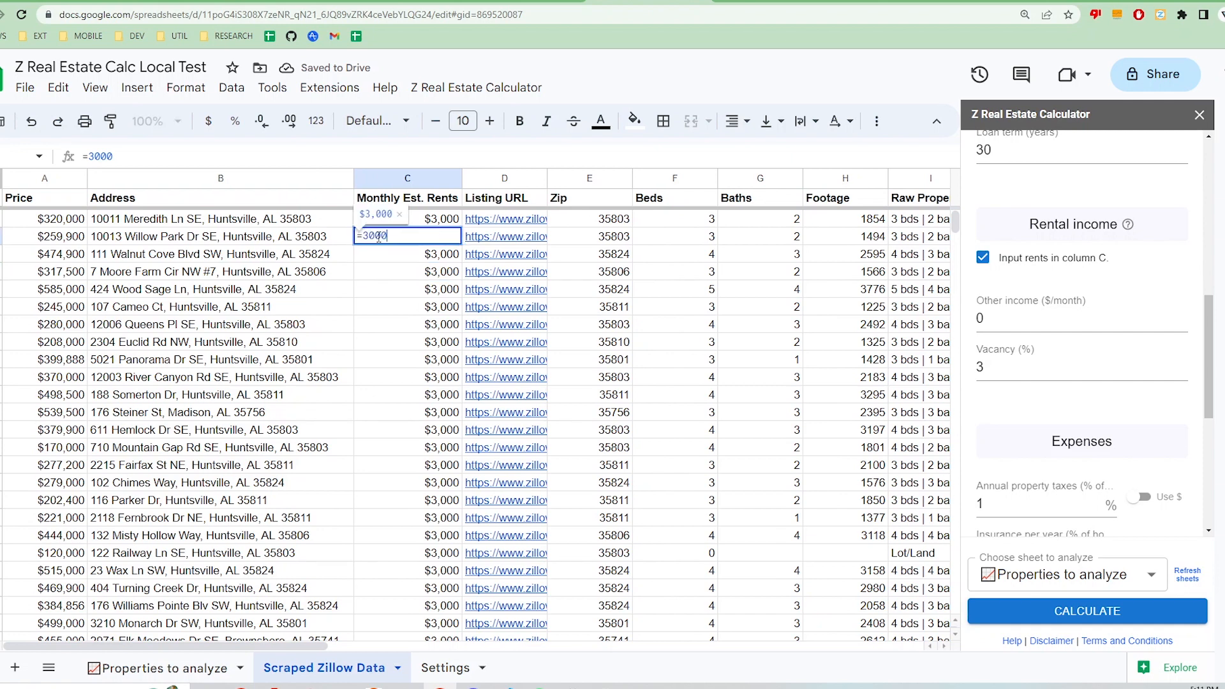
{"action": "left_click", "coordinate": [369, 236]}
{"action": "key", "text": "BackSpace"}
{"action": "type", "text": "2"}
{"action": "double_click", "coordinate": [439, 254]}
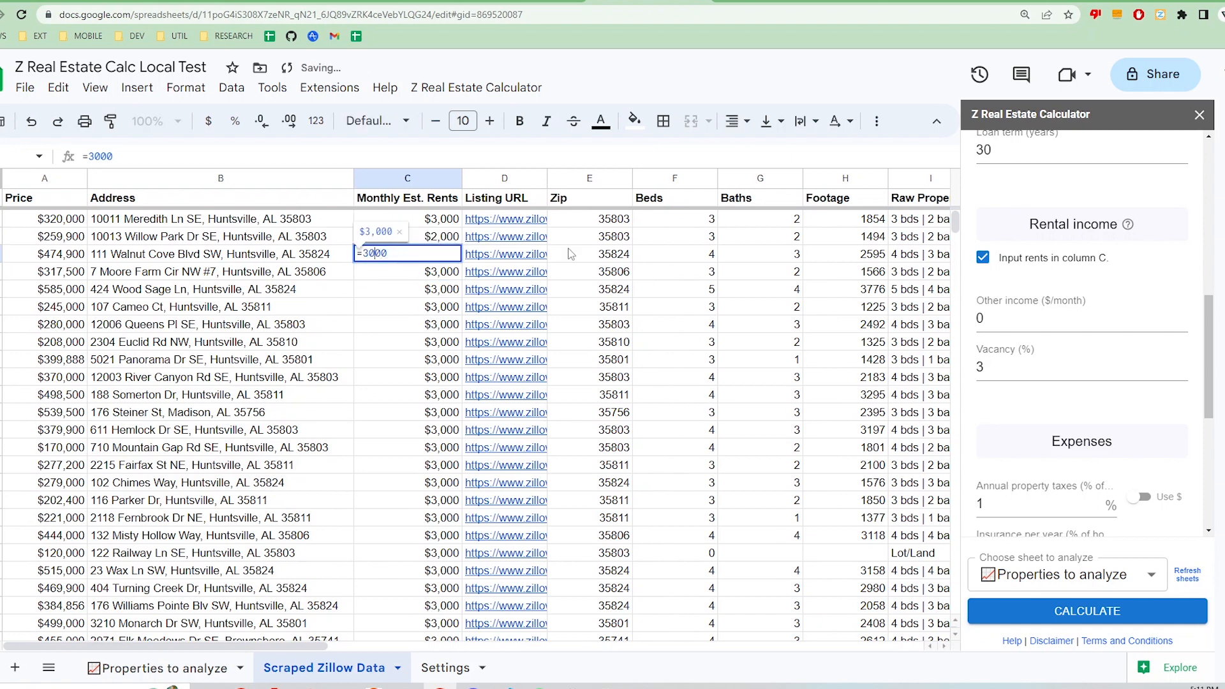
{"action": "key", "text": "BackSpace"}
{"action": "type", "text": "1"}
{"action": "key", "text": "Return"}
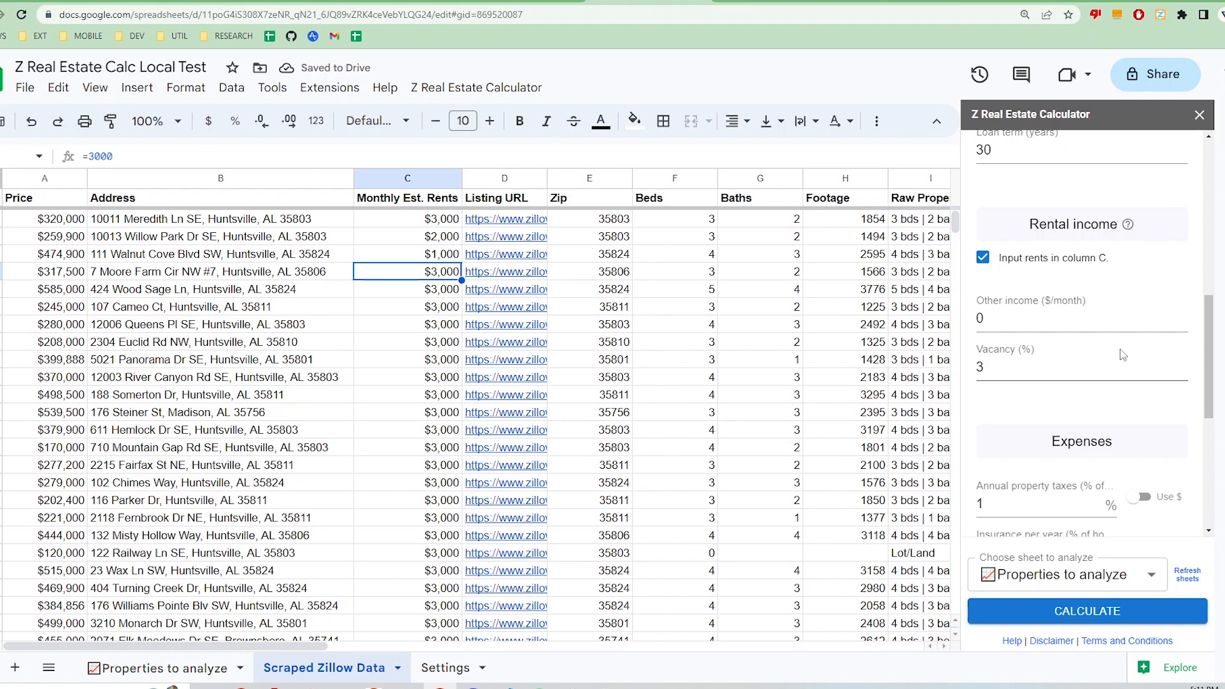
Step: Set the calculator's other income to 200 dollars per month
{"action": "double_click", "coordinate": [1008, 316]}
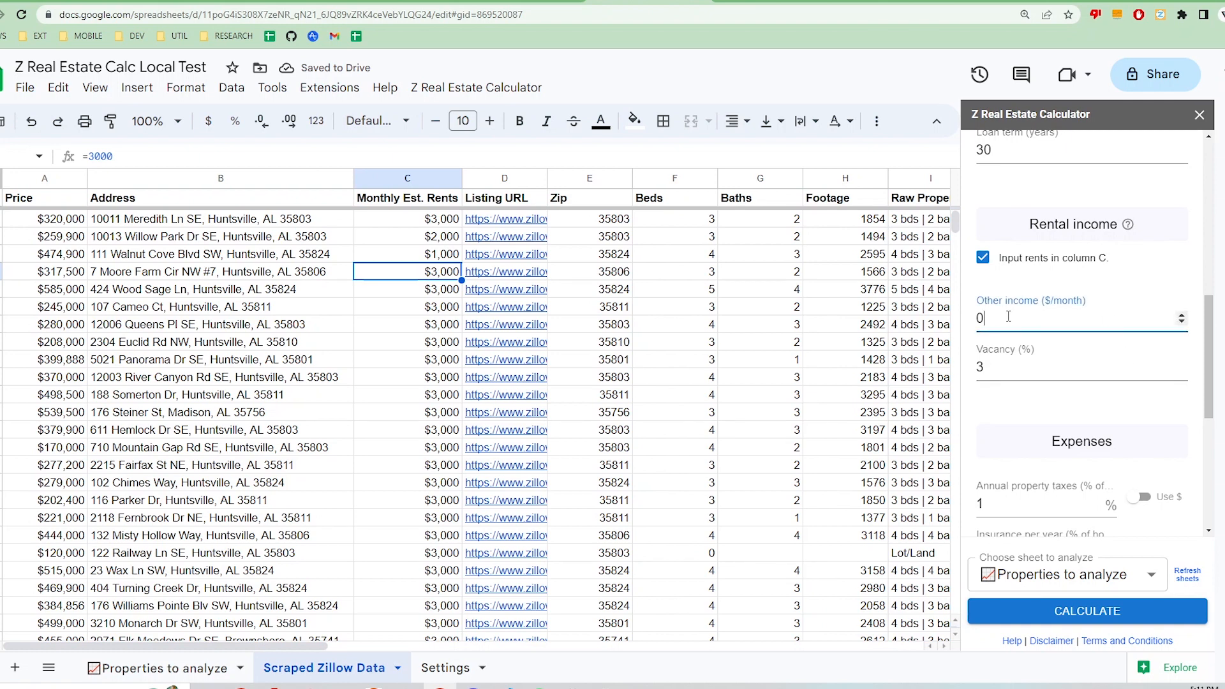
{"action": "type", "text": "200"}
Step: Try switching the annual property taxes in the expenses between a percentage and a dollar amount
{"action": "scroll", "coordinate": [1203, 332], "scroll_direction": "down", "scroll_amount": 5}
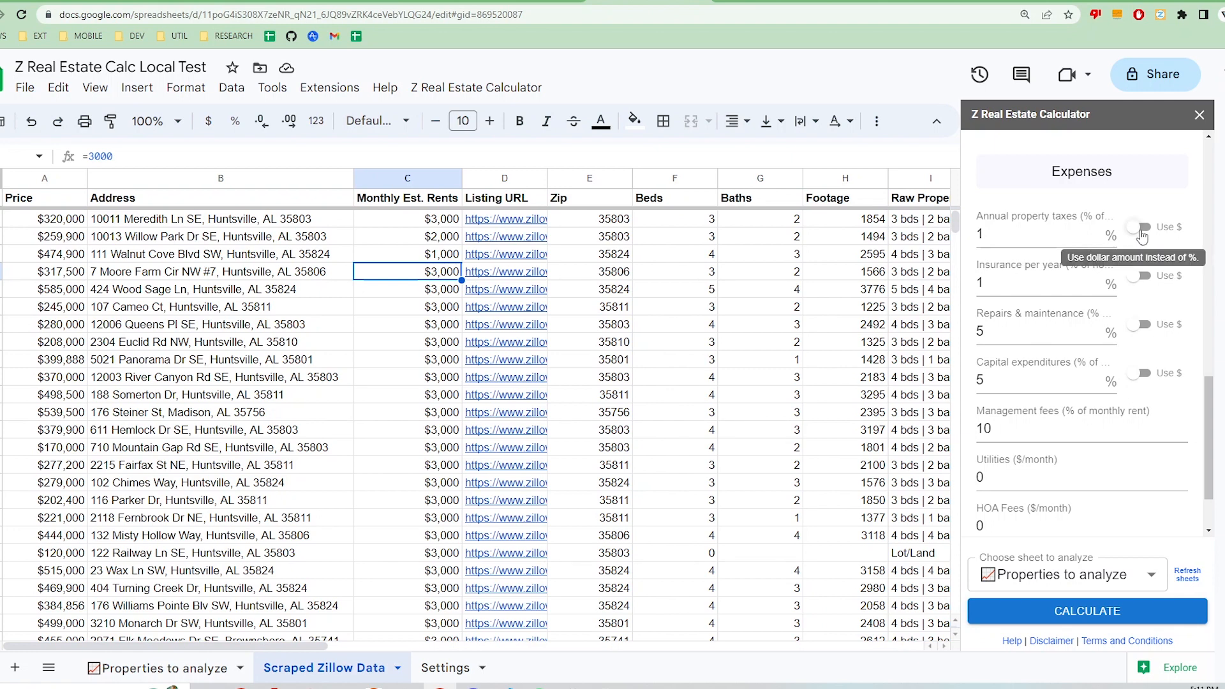
{"action": "left_click", "coordinate": [1142, 228]}
{"action": "left_click", "coordinate": [1142, 228]}
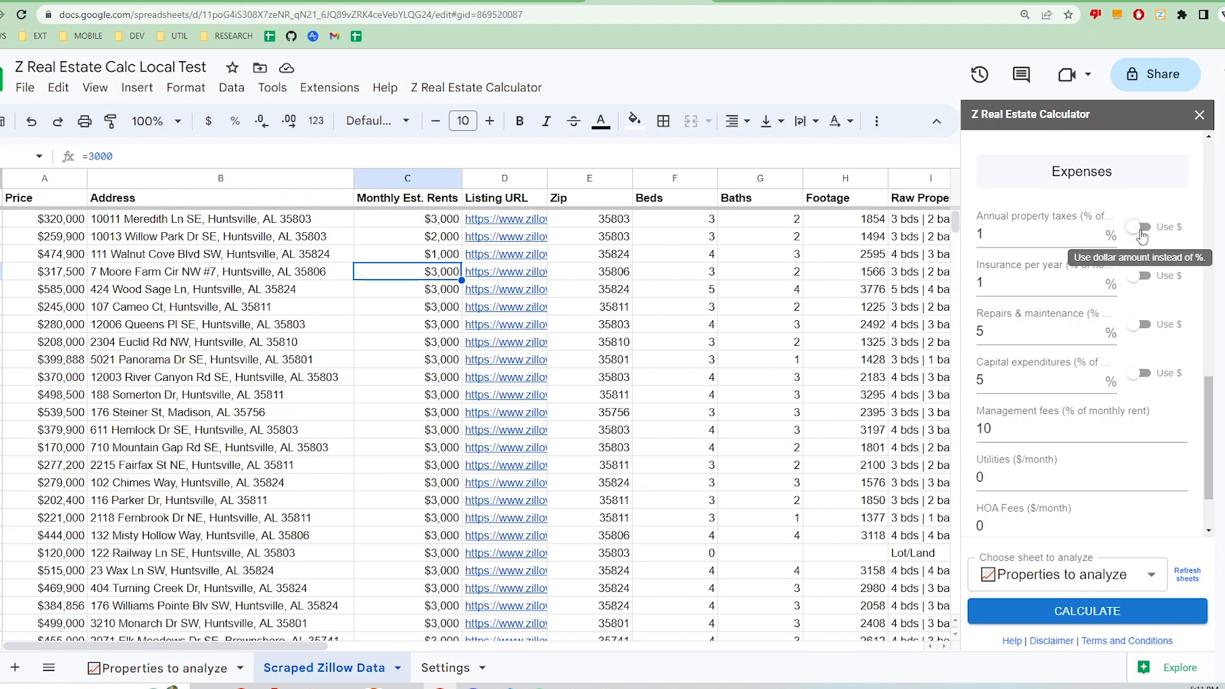
{"action": "left_click", "coordinate": [1142, 228]}
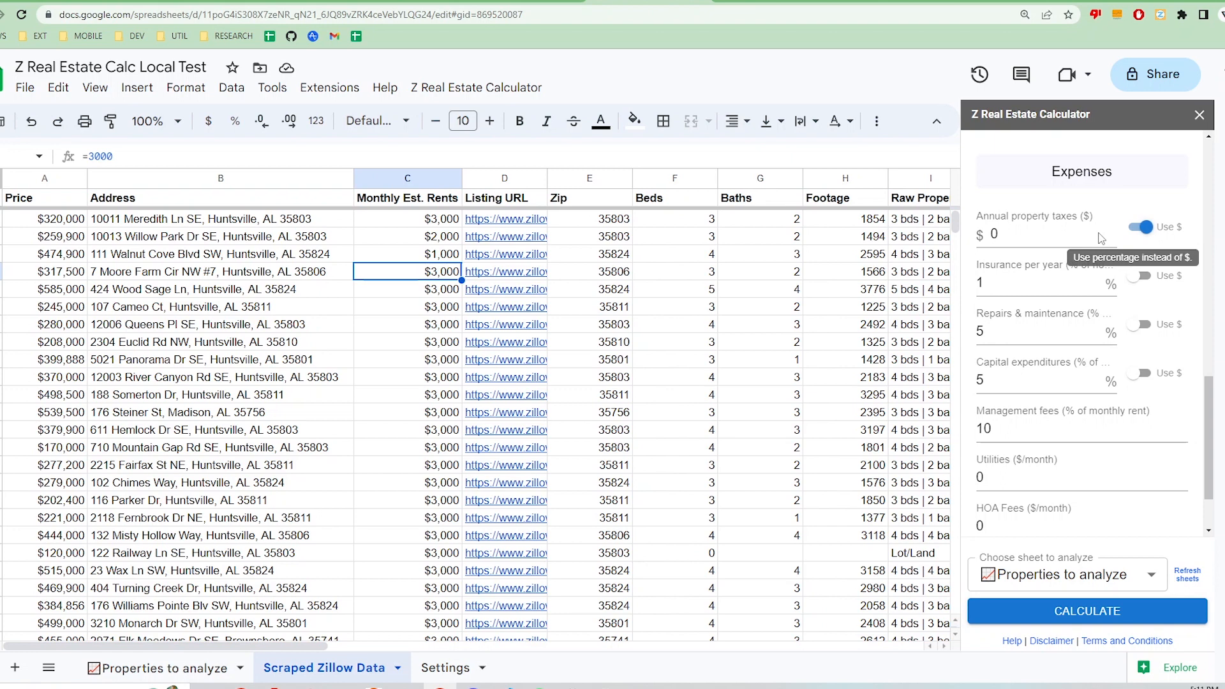
{"action": "left_click", "coordinate": [1141, 228]}
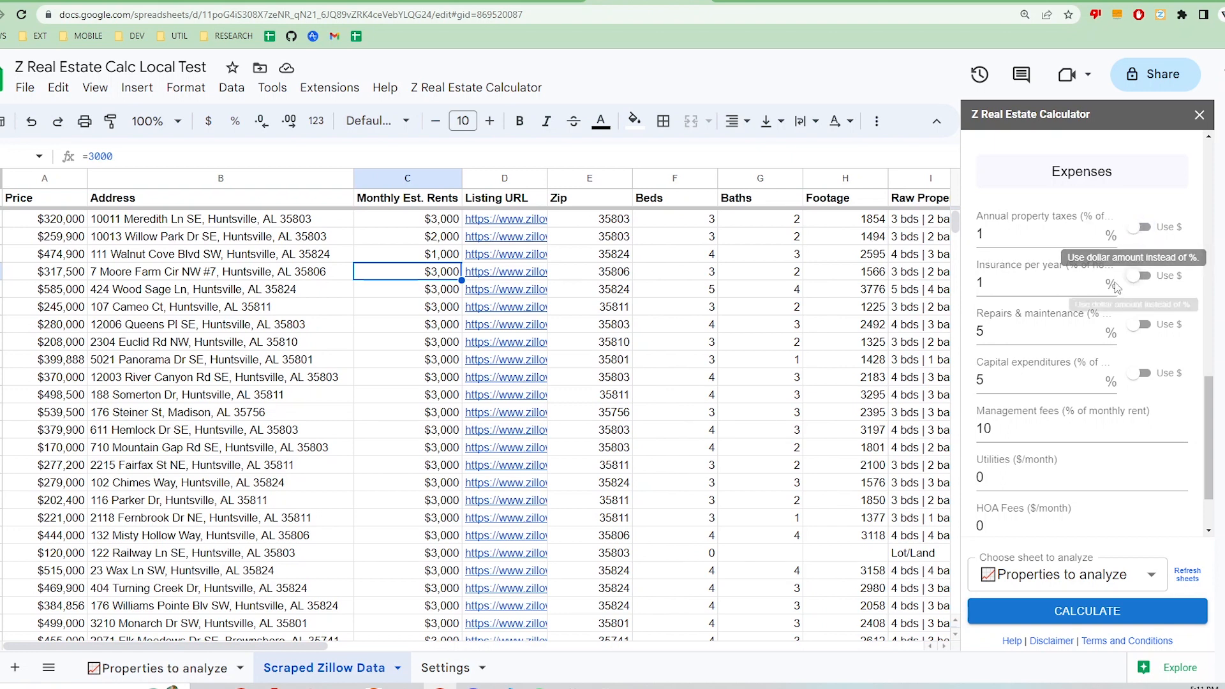
Step: Configure the expenses with yearly insurance as a $2000 amount, management fees of 0% and HOA fees of $50 per month
{"action": "left_click", "coordinate": [1141, 275]}
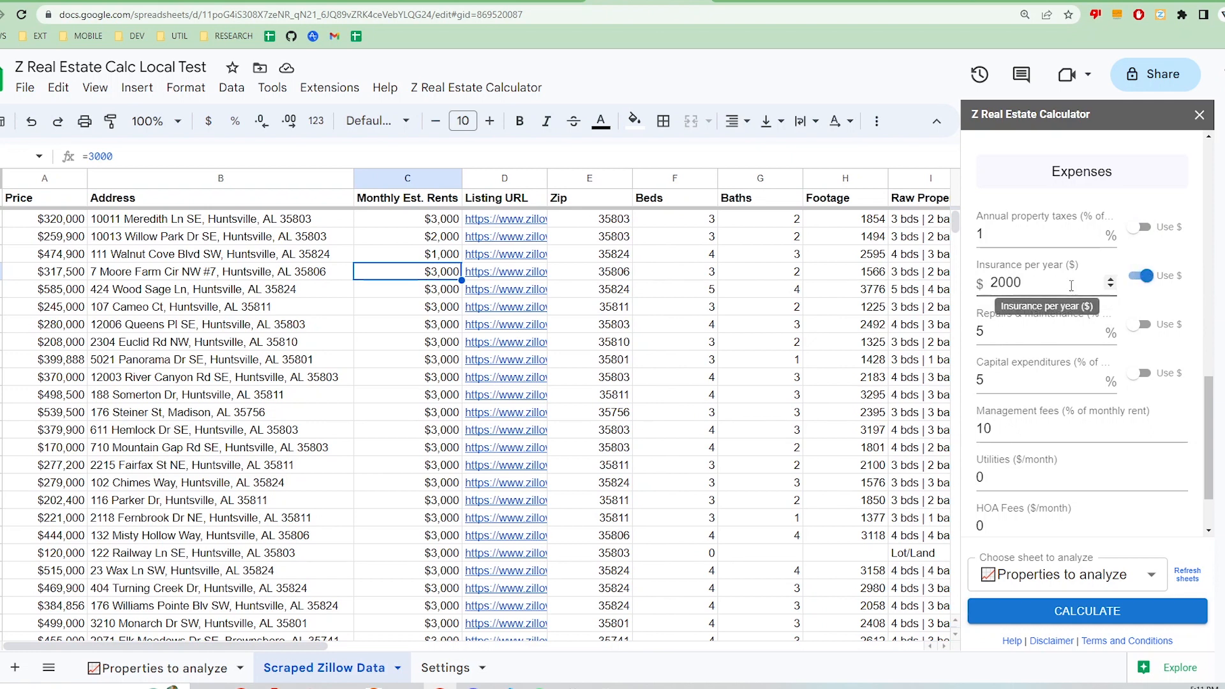
{"action": "scroll", "coordinate": [1084, 287], "scroll_direction": "down", "scroll_amount": 2}
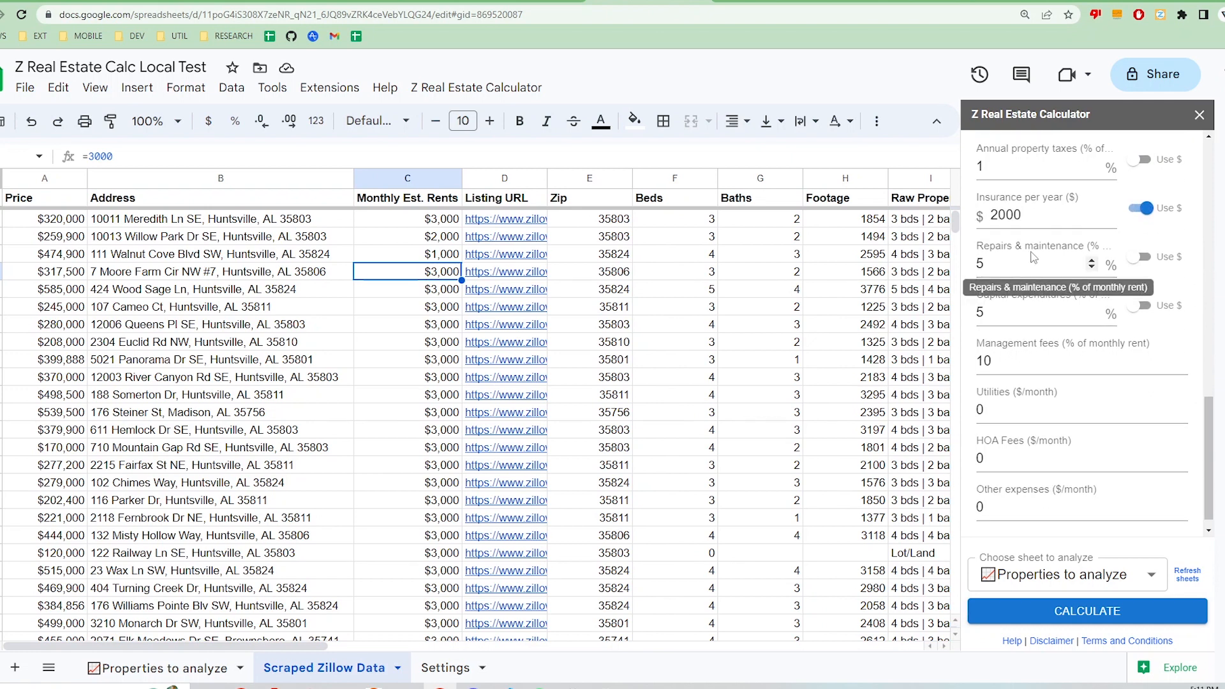
{"action": "double_click", "coordinate": [1028, 338]}
{"action": "type", "text": "0"}
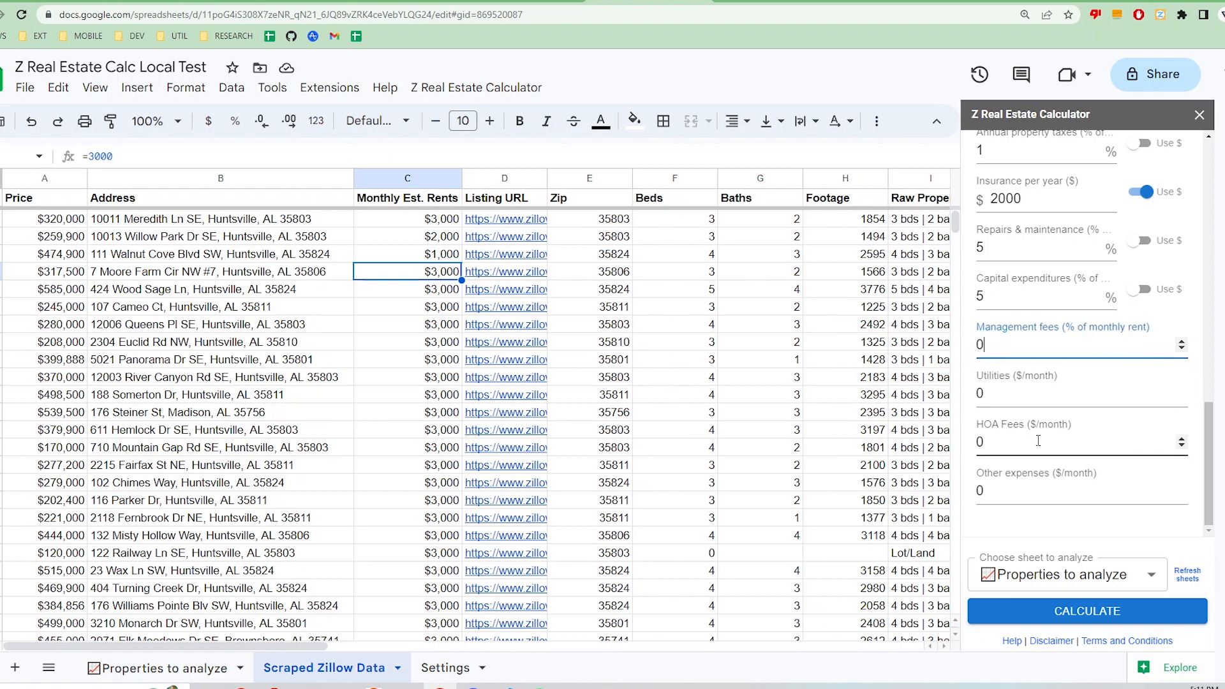
{"action": "double_click", "coordinate": [983, 442]}
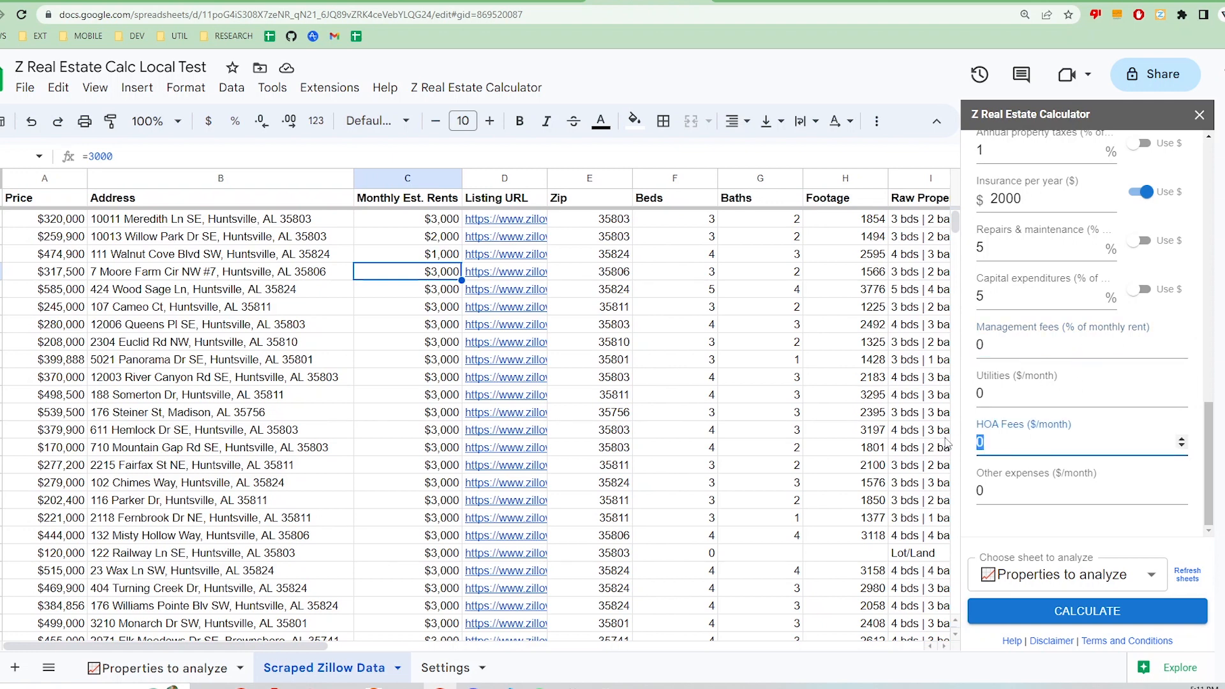
{"action": "type", "text": "50"}
{"action": "left_click", "coordinate": [1197, 429]}
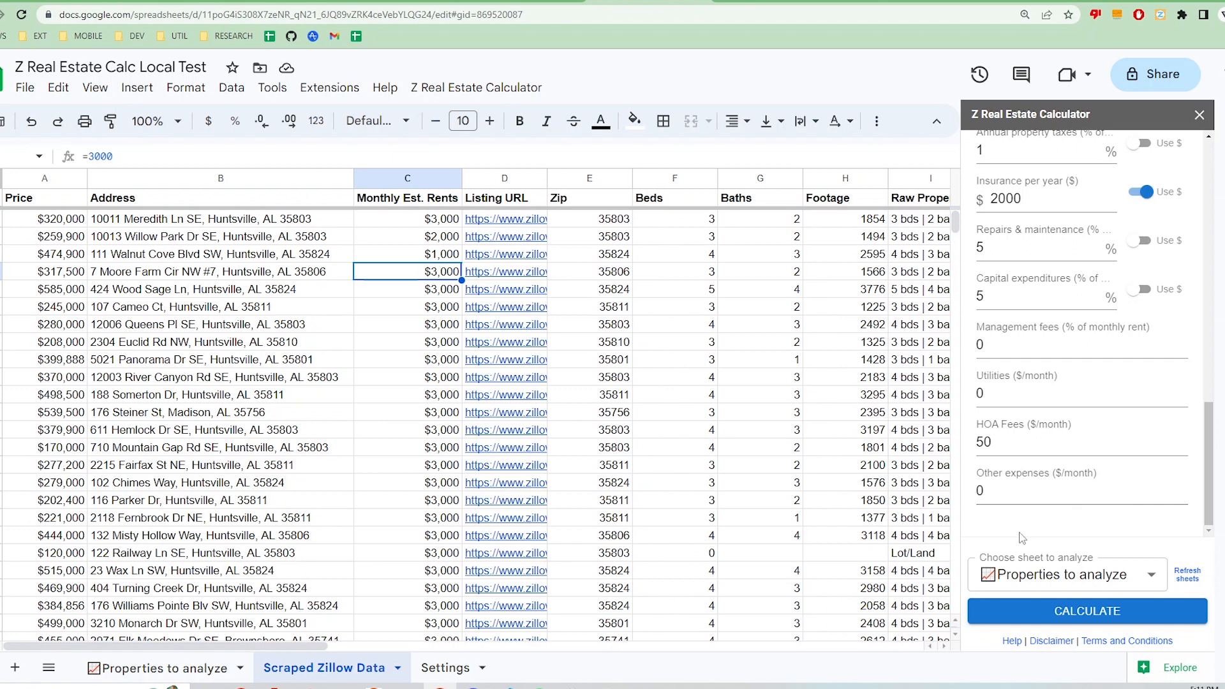
Step: Choose Scraped Zillow Data as the sheet to analyze, run the calculation and dismiss the Help me organize suggestion
{"action": "left_click", "coordinate": [1054, 578]}
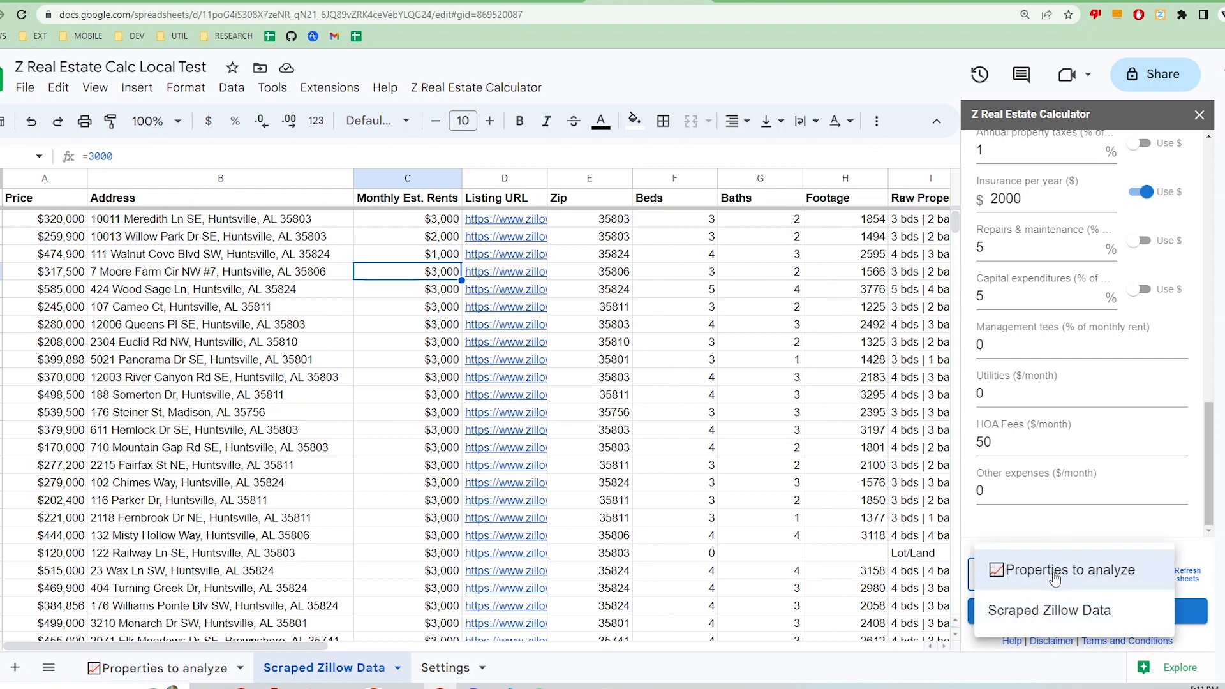
{"action": "left_click", "coordinate": [1074, 612]}
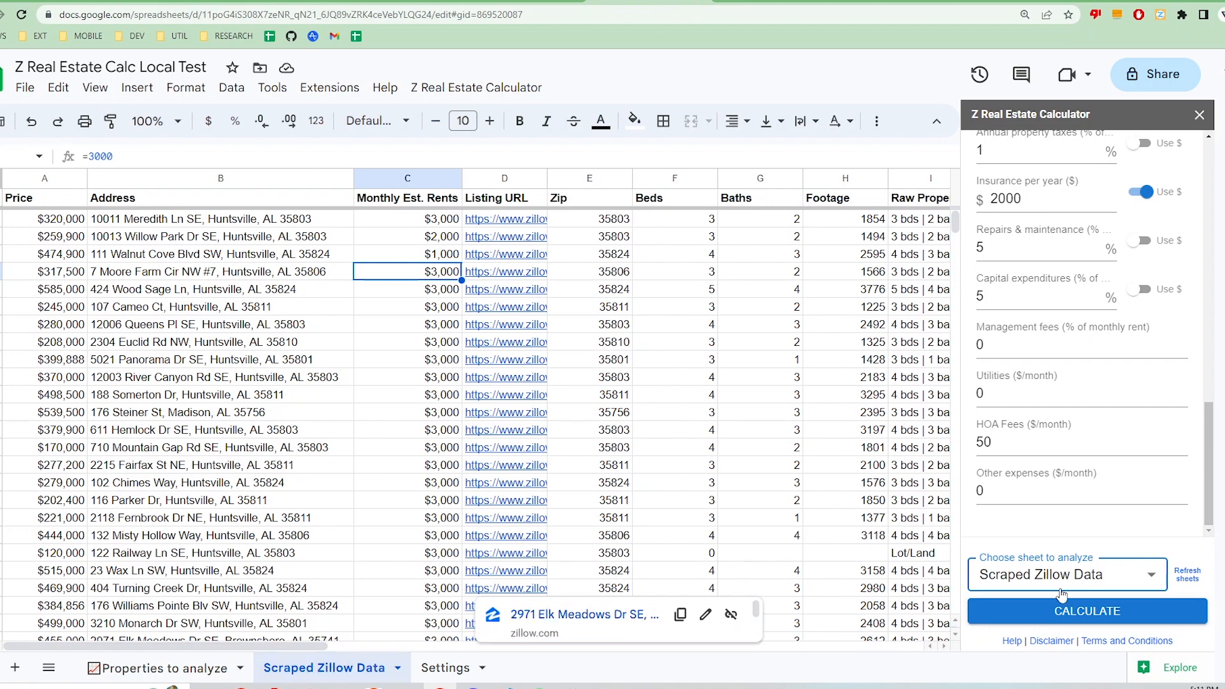
{"action": "left_click", "coordinate": [1064, 612]}
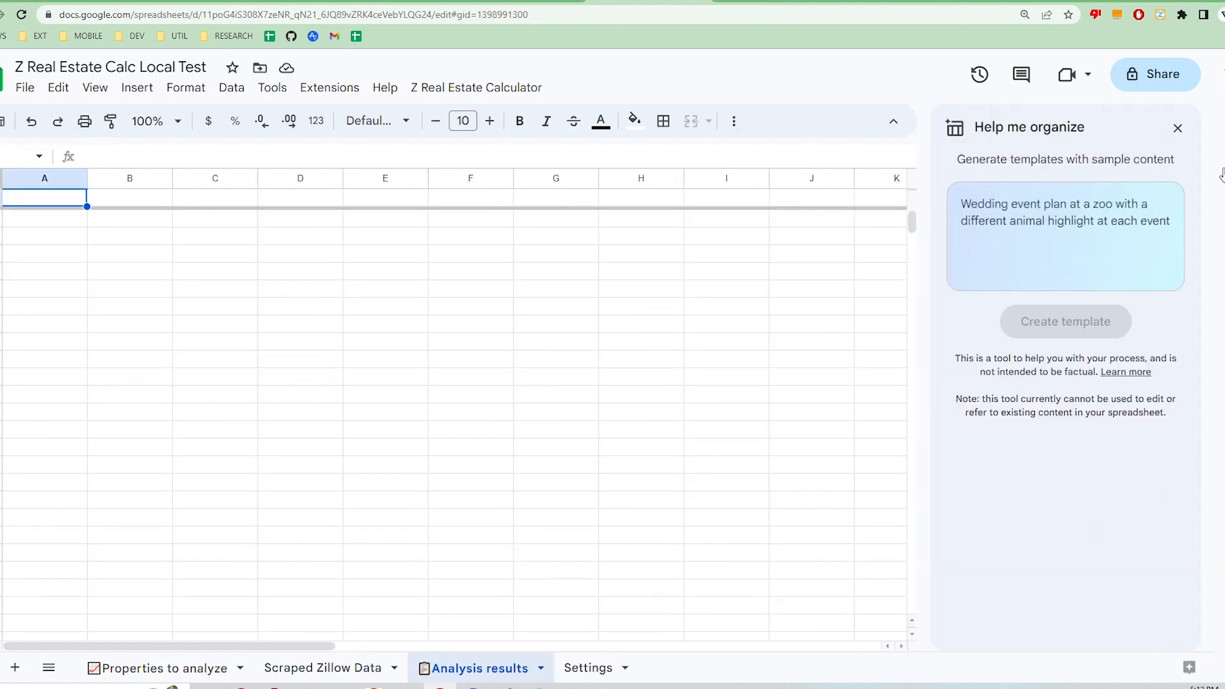
{"action": "left_click", "coordinate": [1178, 128]}
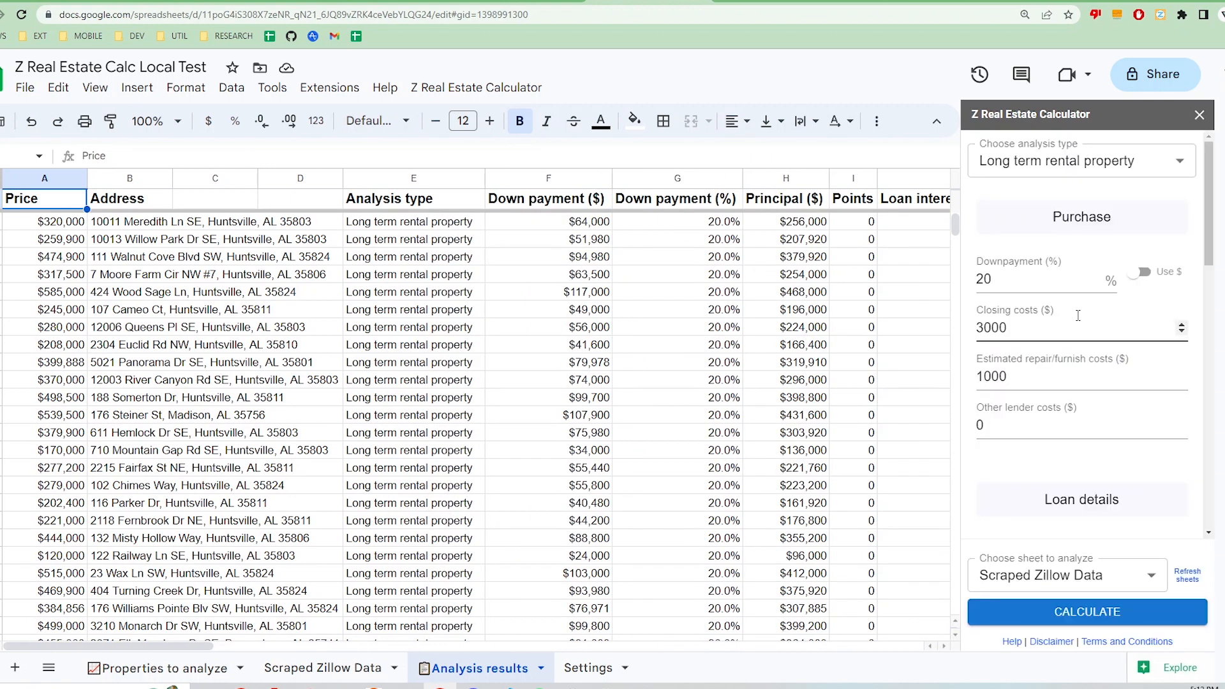
Step: Review the results' price and address columns and compare Monthly rental revenue with the Monthly Est. Rents column in Scraped Zillow Data
{"action": "left_click_drag", "start_coordinate": [56, 177], "coordinate": [105, 173]}
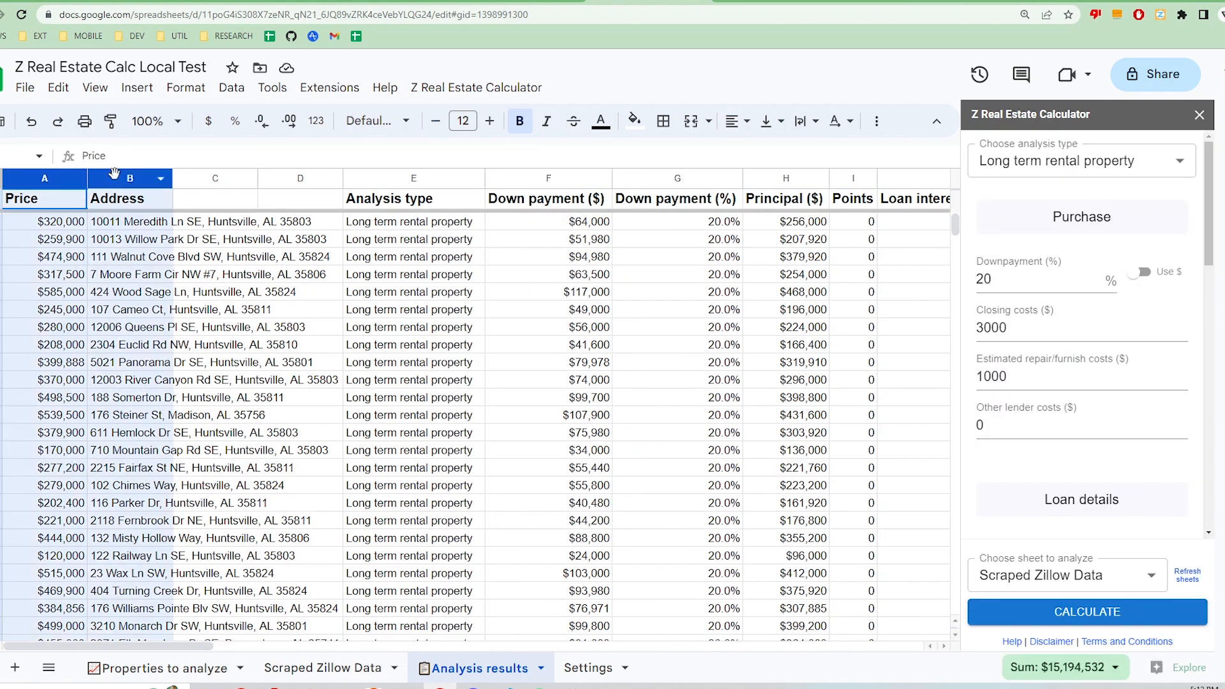
{"action": "left_click", "coordinate": [232, 295]}
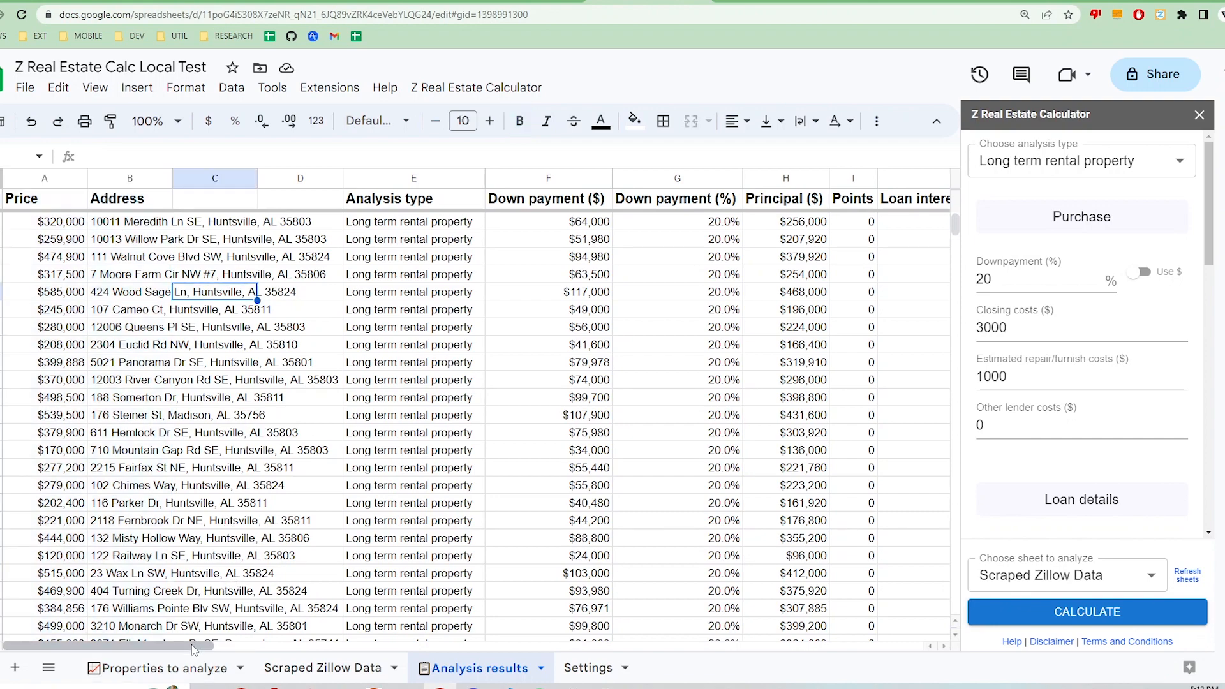
{"action": "left_click_drag", "start_coordinate": [196, 646], "coordinate": [383, 656]}
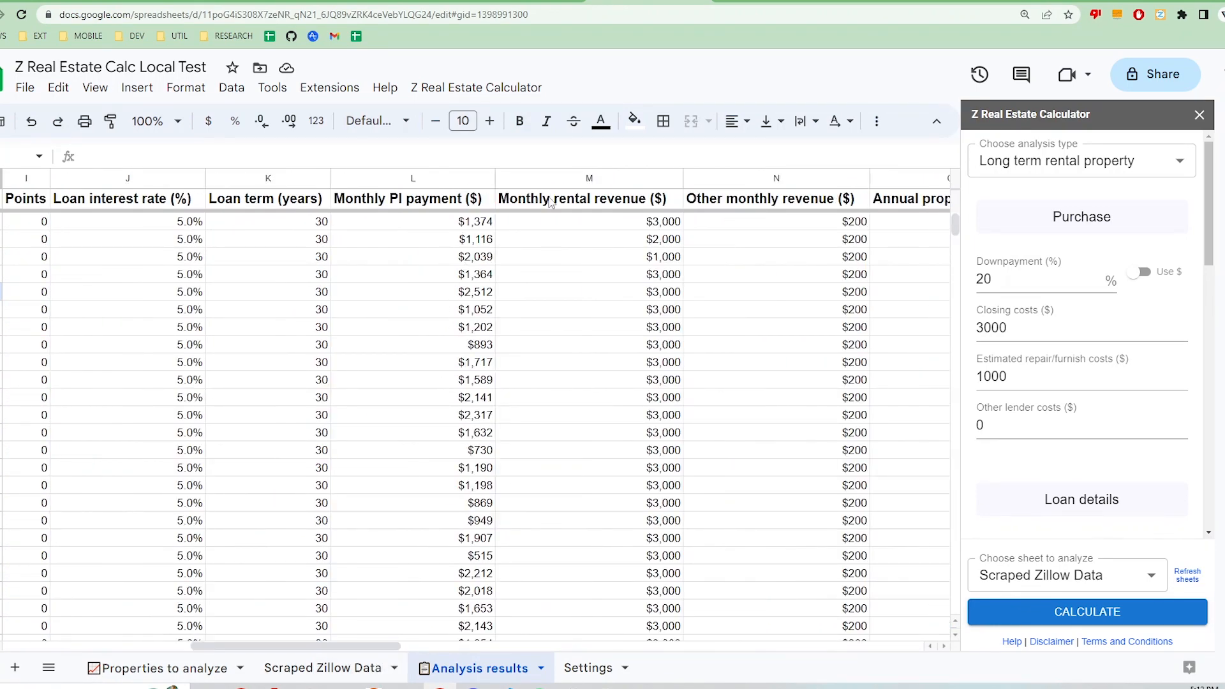
{"action": "left_click", "coordinate": [568, 179]}
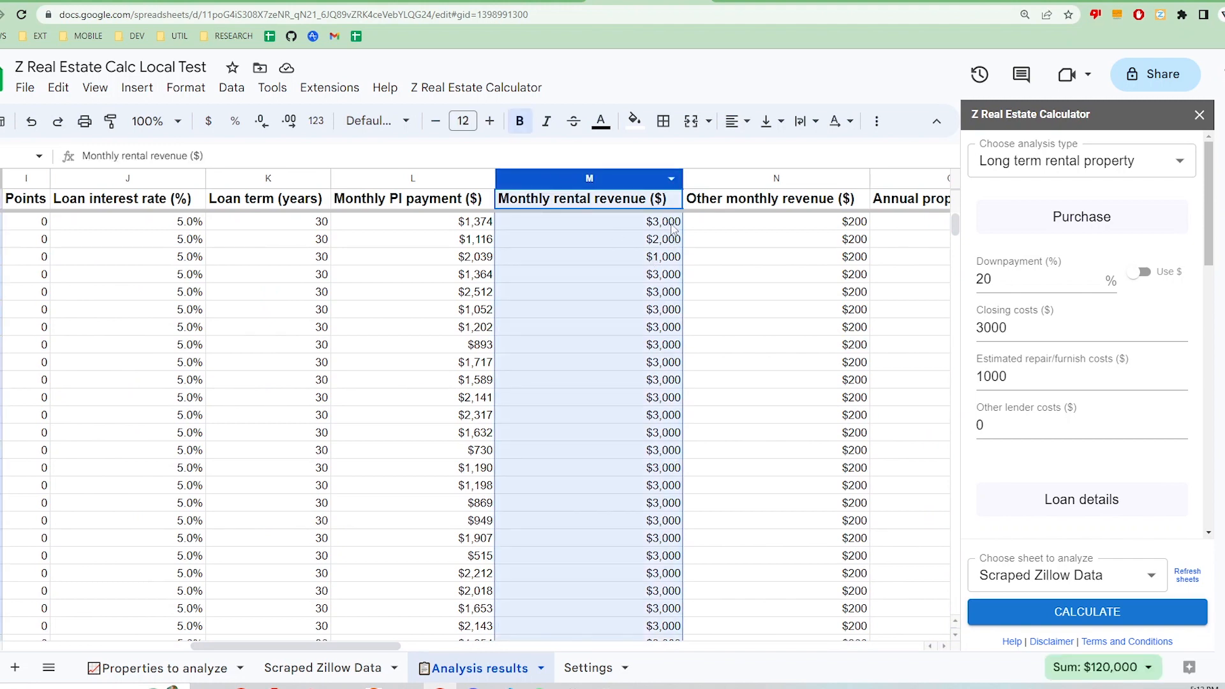
{"action": "left_click_drag", "start_coordinate": [671, 222], "coordinate": [675, 263]}
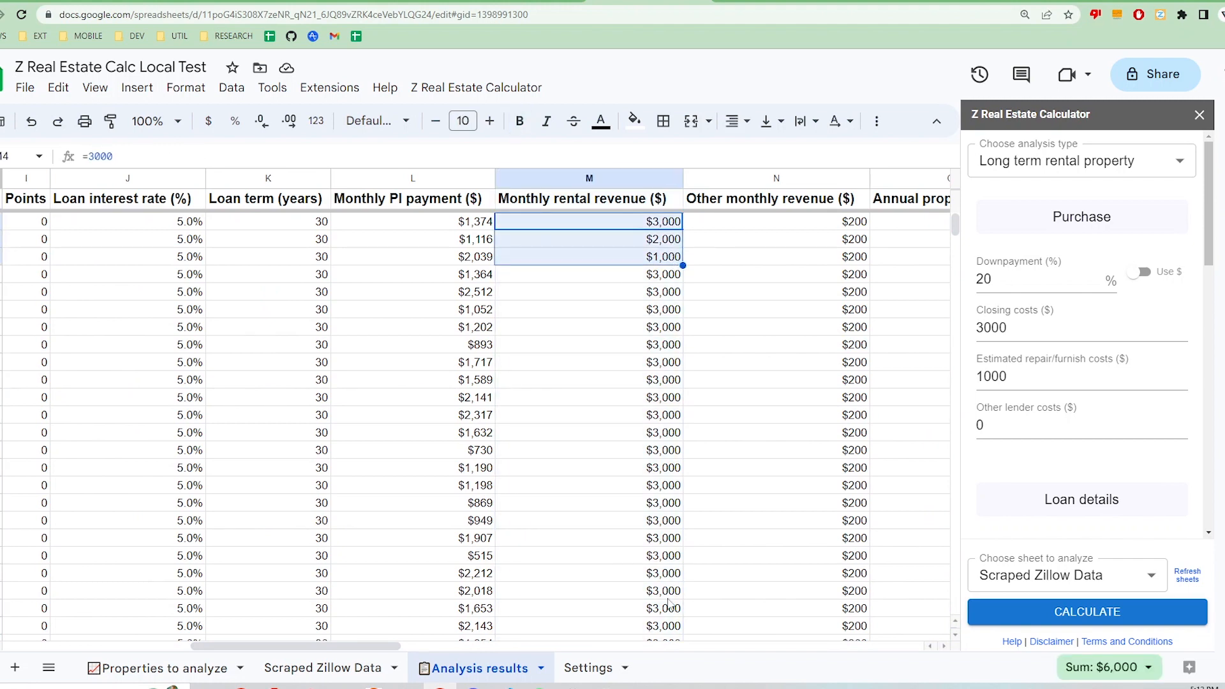
{"action": "left_click", "coordinate": [369, 671]}
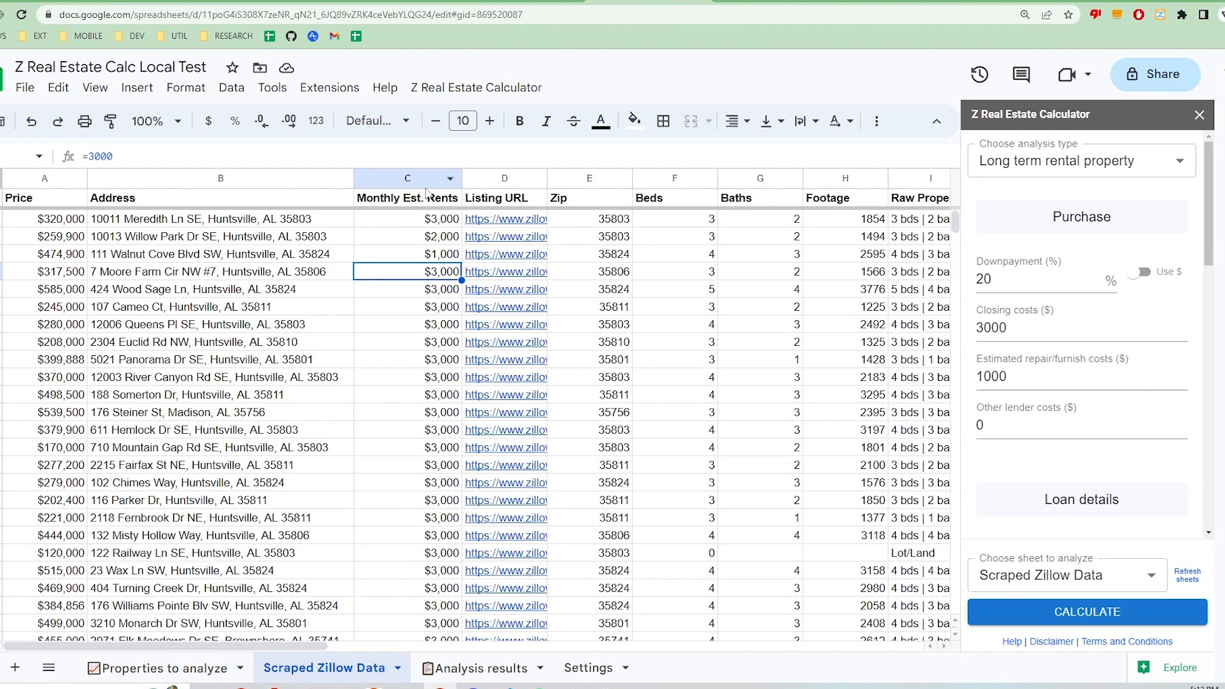
{"action": "left_click", "coordinate": [429, 179]}
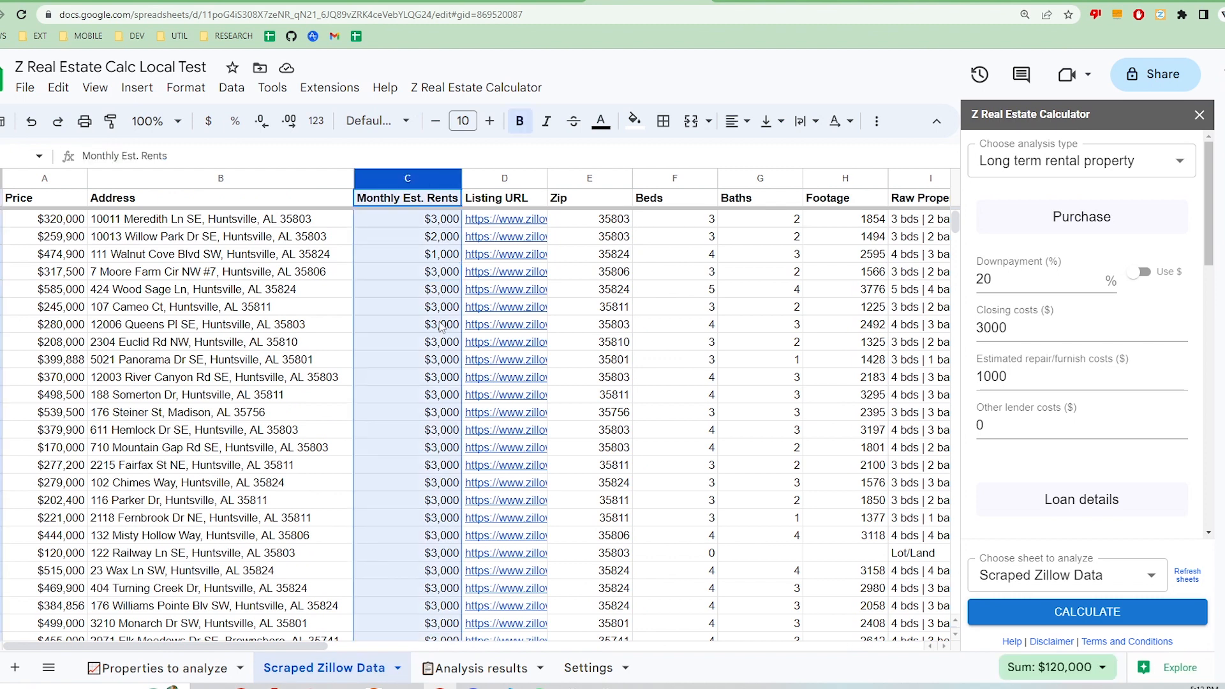
{"action": "left_click", "coordinate": [501, 669]}
{"action": "left_click", "coordinate": [629, 178]}
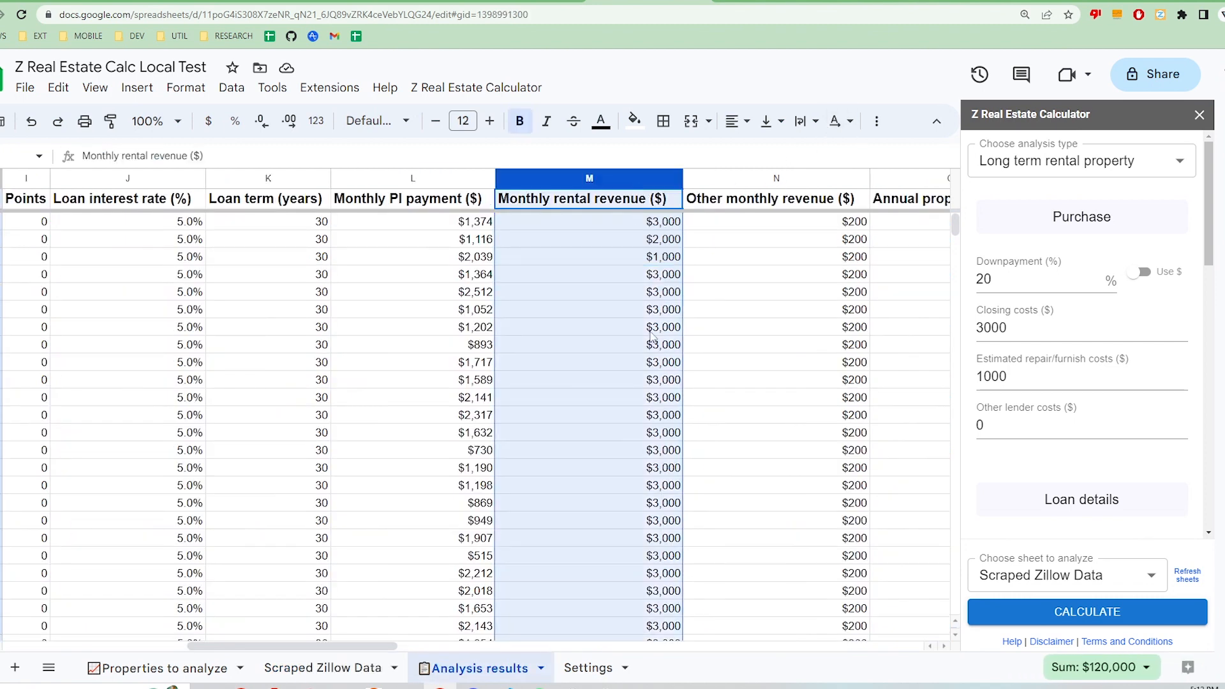
Step: Examine the Down payment ($) and Principal ($) columns in the analysis results
{"action": "left_click_drag", "start_coordinate": [361, 646], "coordinate": [277, 651]}
{"action": "left_click", "coordinate": [211, 180]}
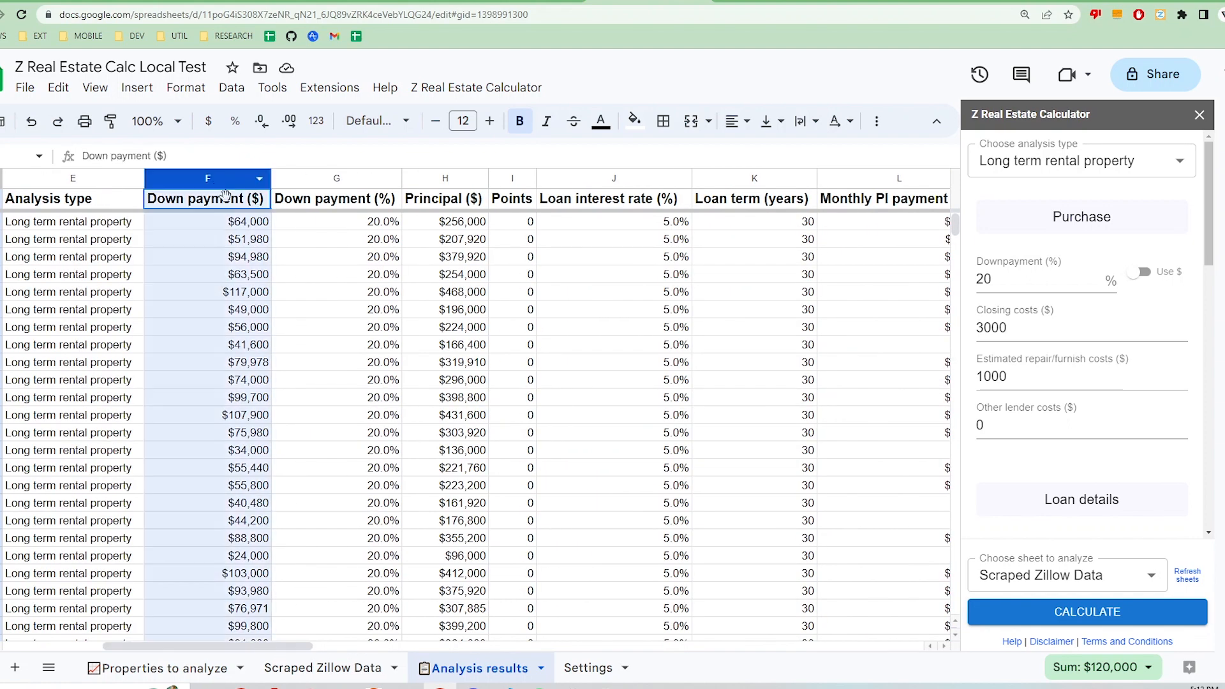
{"action": "left_click", "coordinate": [449, 178]}
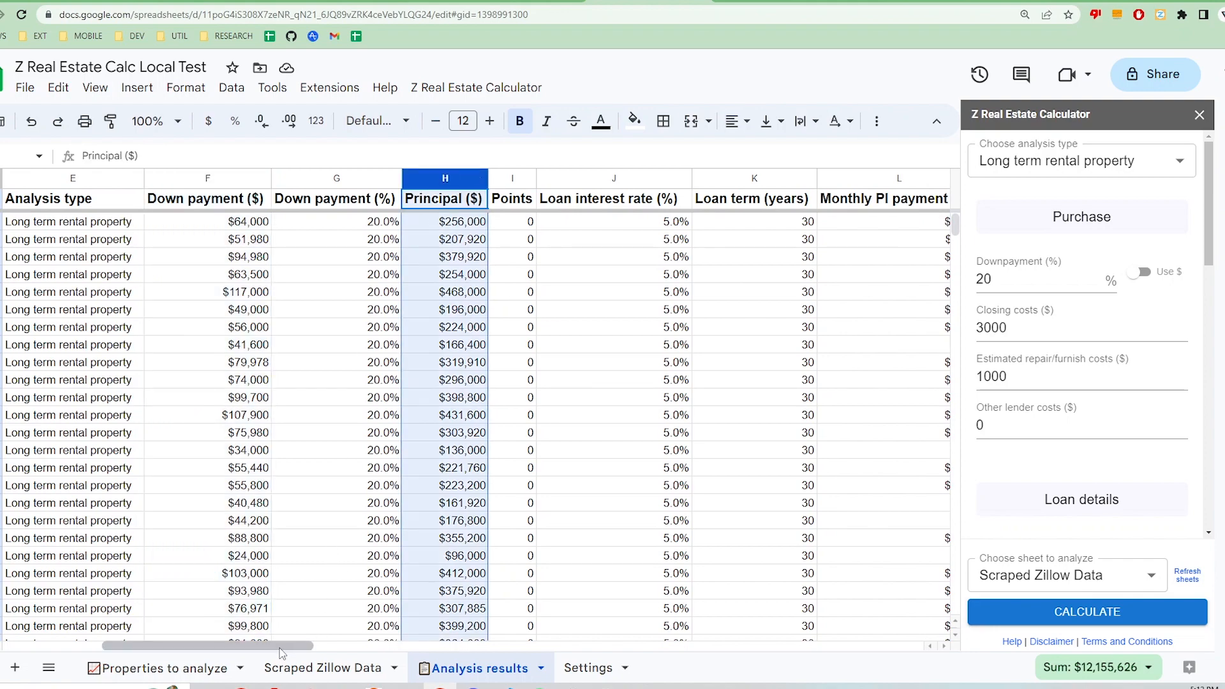
Step: Examine the total monthly operating expenses, monthly net operating income and total monthly expenses columns in the analysis results
{"action": "left_click_drag", "start_coordinate": [283, 647], "coordinate": [715, 673]}
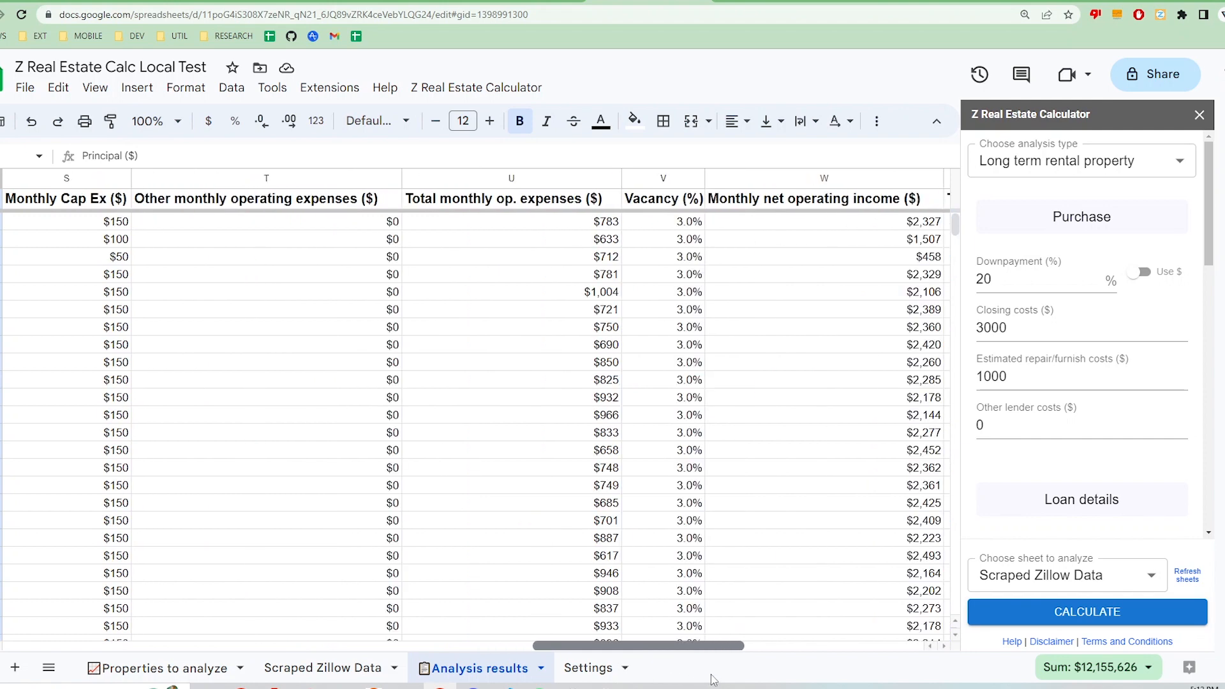
{"action": "left_click", "coordinate": [571, 179]}
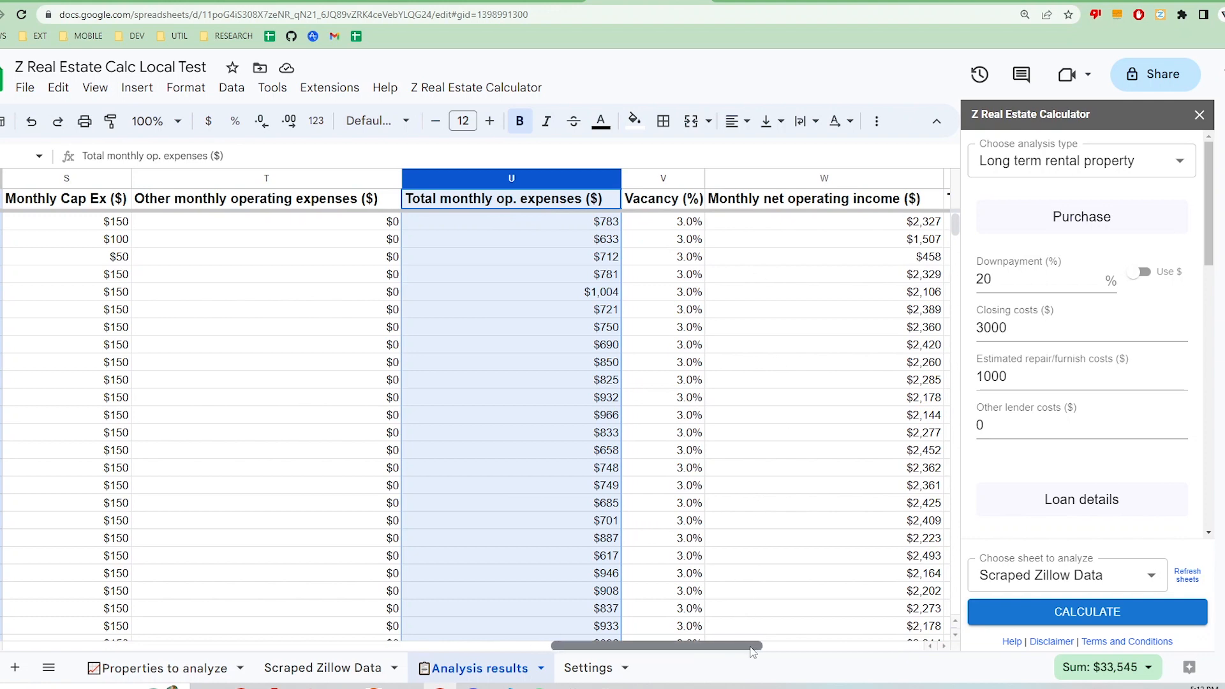
{"action": "left_click_drag", "start_coordinate": [738, 647], "coordinate": [819, 647]}
{"action": "left_click", "coordinate": [433, 180]}
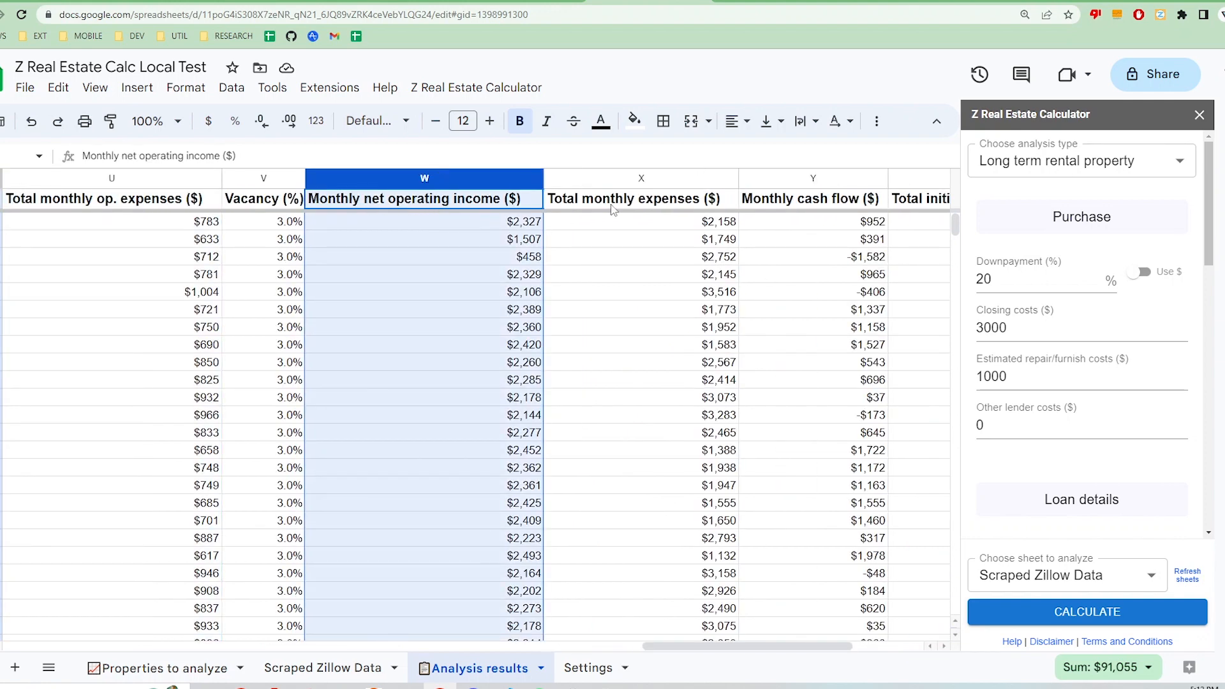
{"action": "left_click", "coordinate": [645, 178]}
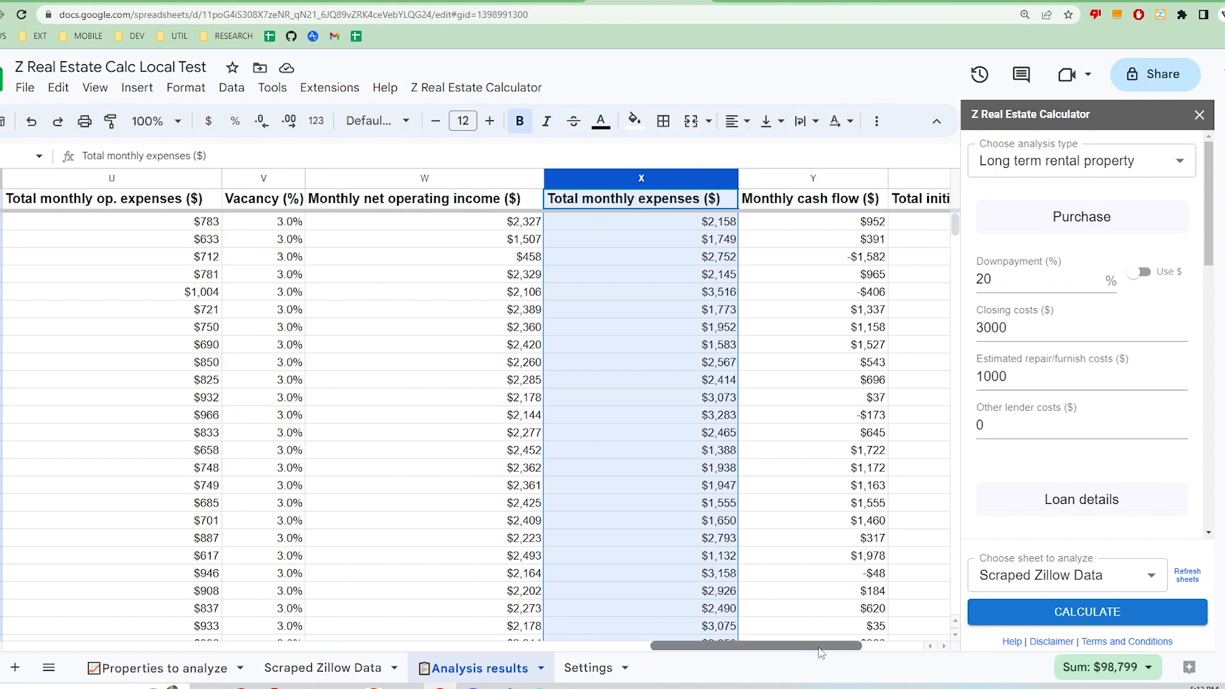
Step: Examine the monthly cash flow, total initial investment, annual cash-on-cash return and cap rate columns through the last analyzed property
{"action": "left_click_drag", "start_coordinate": [811, 646], "coordinate": [891, 655]}
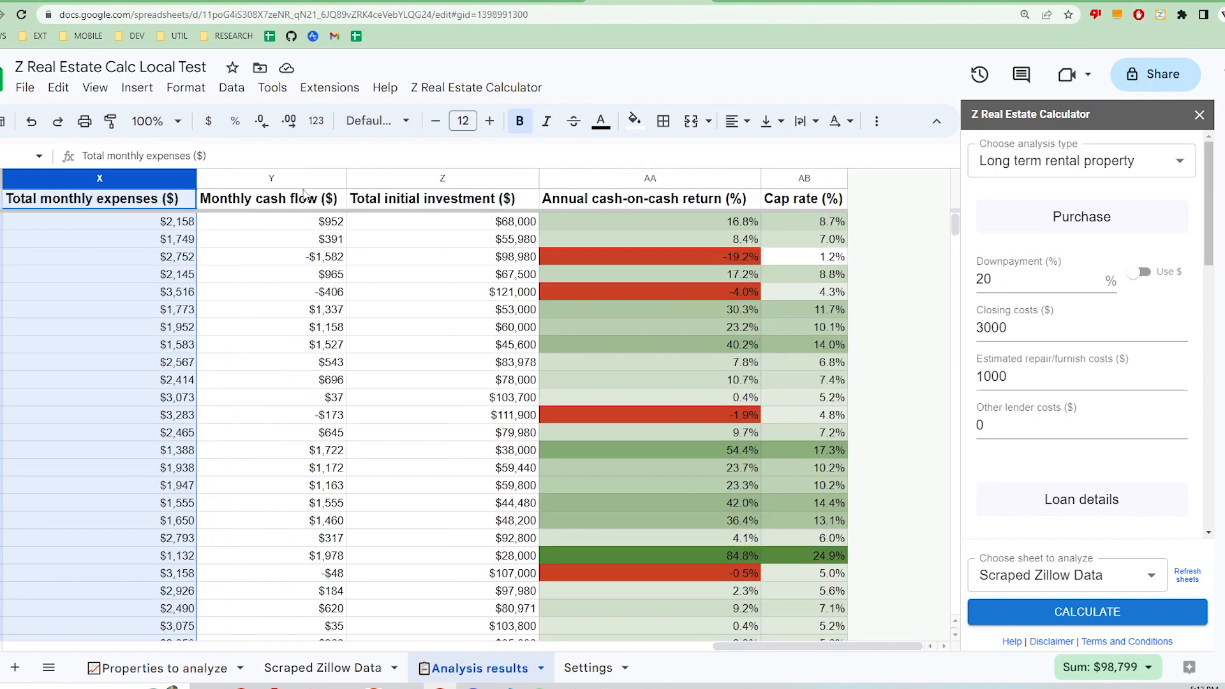
{"action": "left_click", "coordinate": [301, 178]}
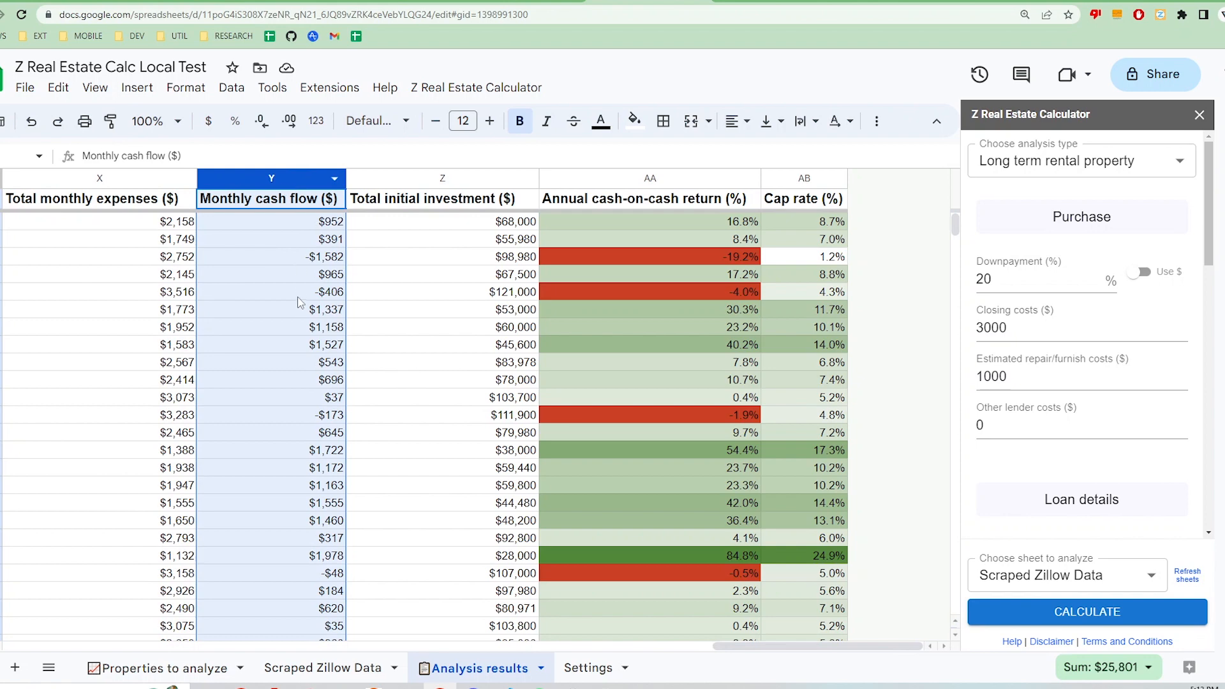
{"action": "left_click", "coordinate": [449, 178]}
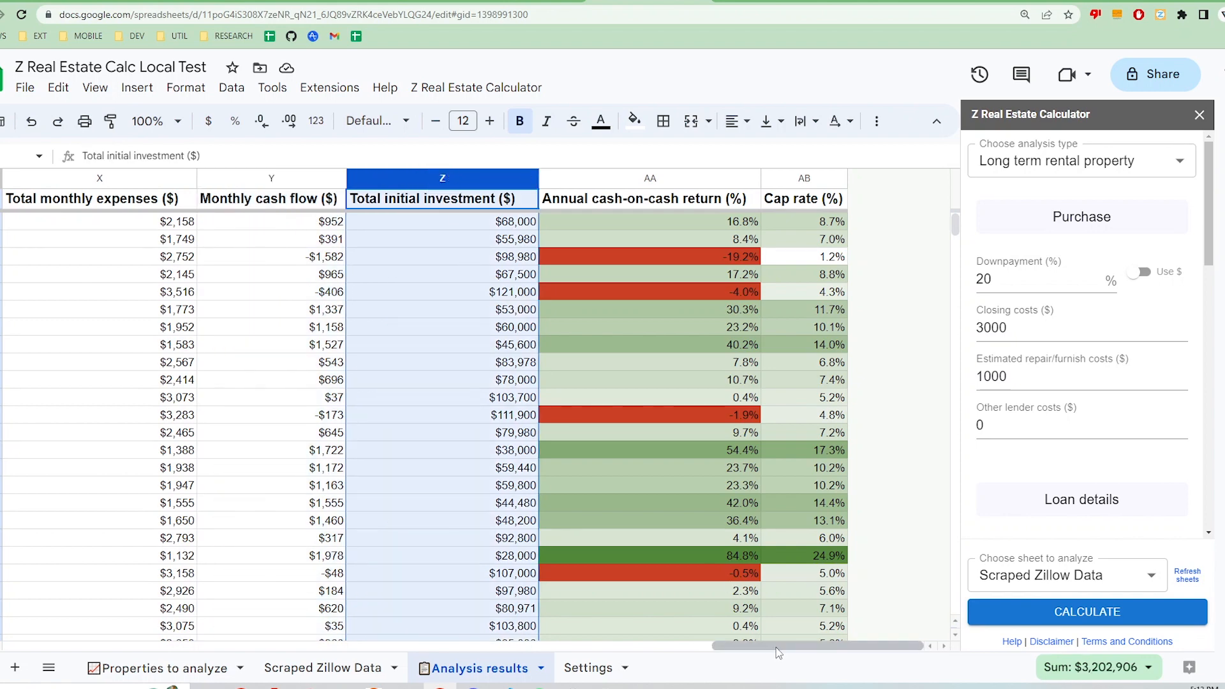
{"action": "left_click", "coordinate": [666, 180]}
{"action": "left_click", "coordinate": [780, 180]}
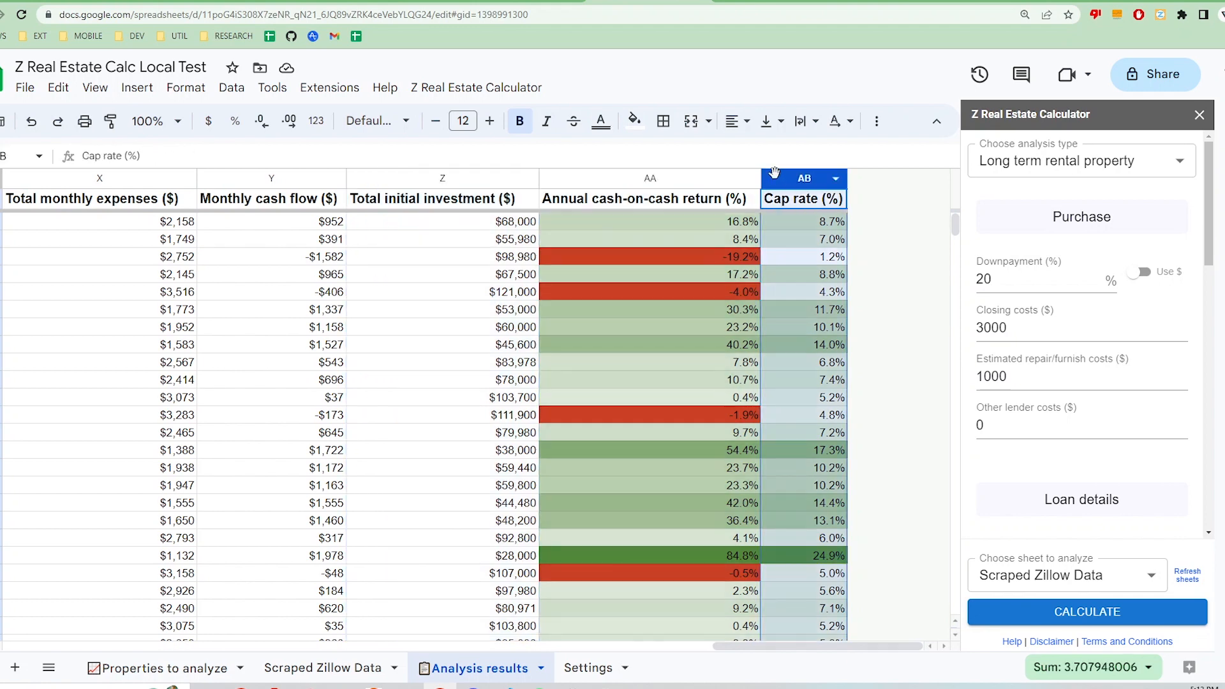
{"action": "left_click", "coordinate": [506, 180]}
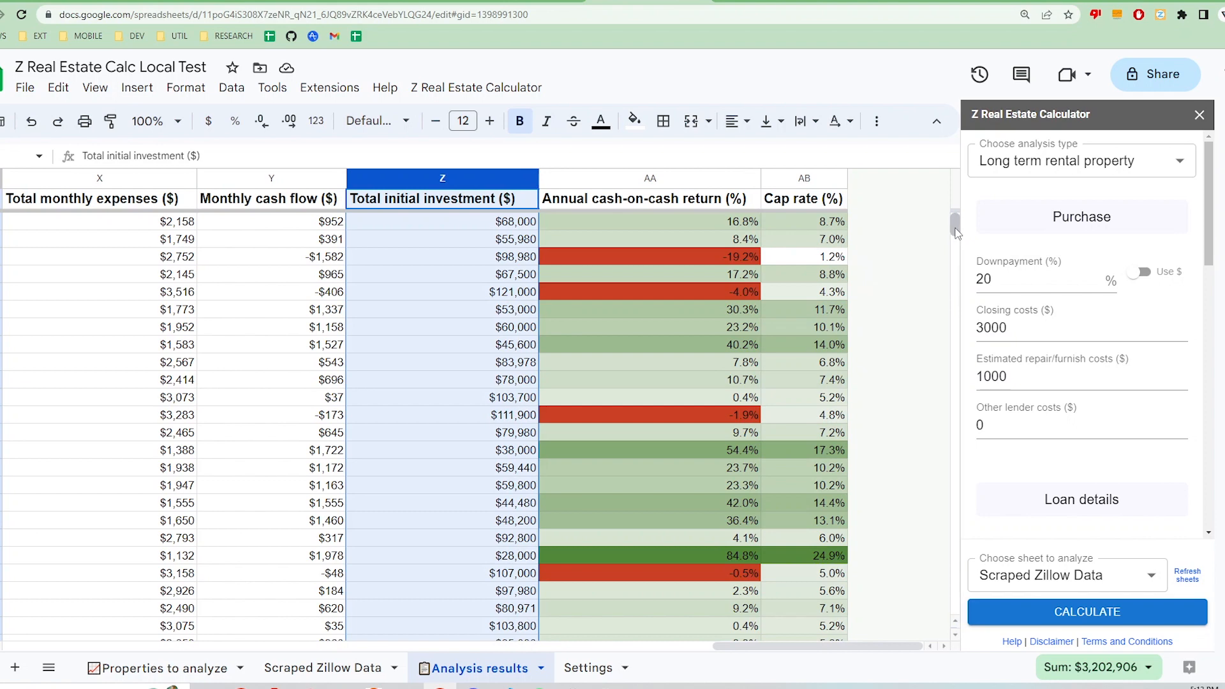
{"action": "left_click_drag", "start_coordinate": [954, 231], "coordinate": [957, 247]}
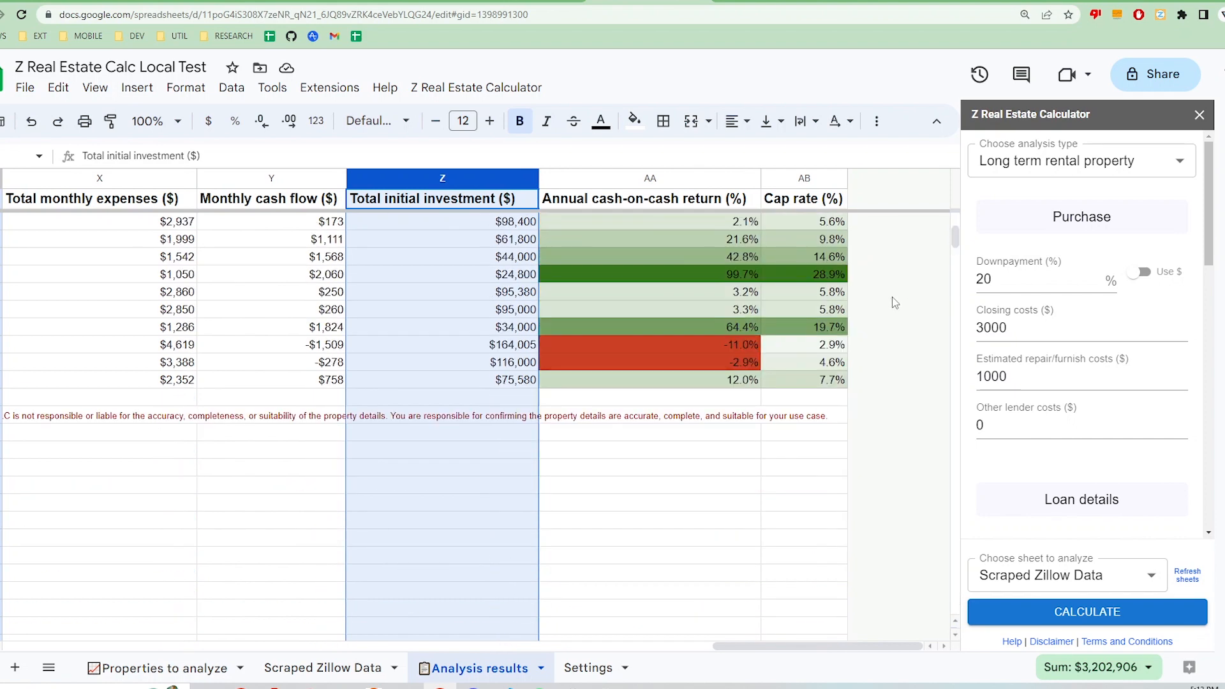
{"action": "scroll", "coordinate": [893, 300], "scroll_direction": "up", "scroll_amount": 10}
{"action": "scroll", "coordinate": [893, 305], "scroll_direction": "up", "scroll_amount": 2}
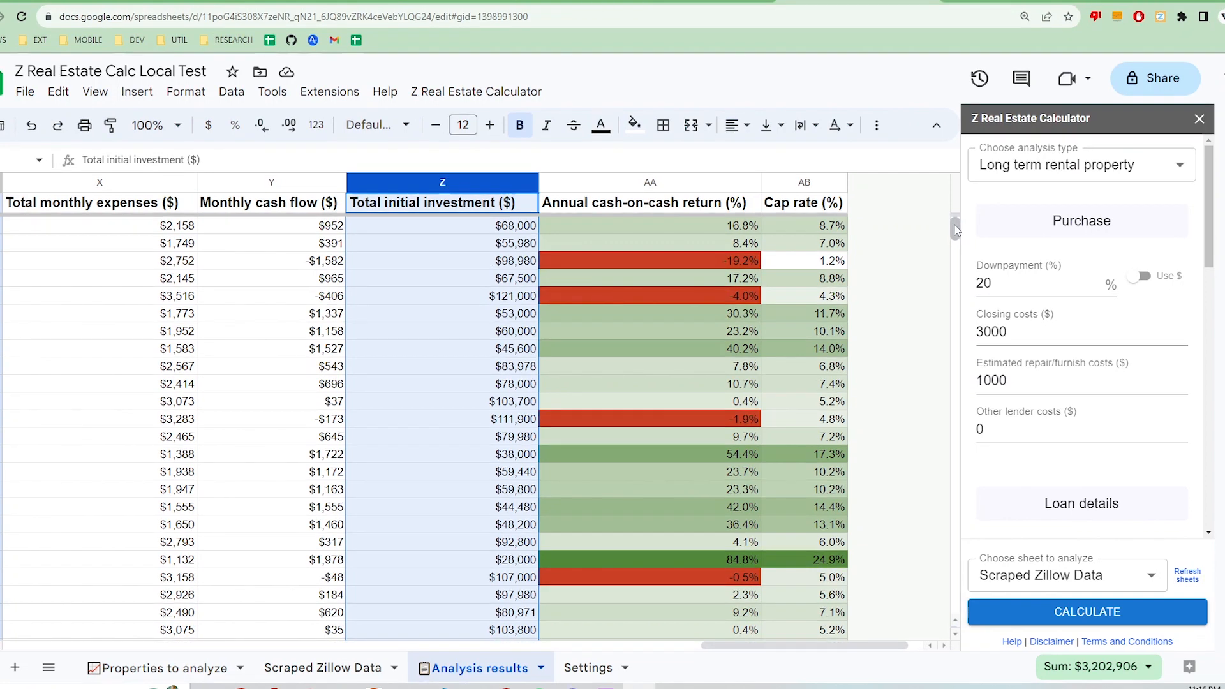
Step: Try the Short term rental property and Fix and flip analysis types in the calculator, finishing back on Long term rental property
{"action": "left_click", "coordinate": [1106, 172]}
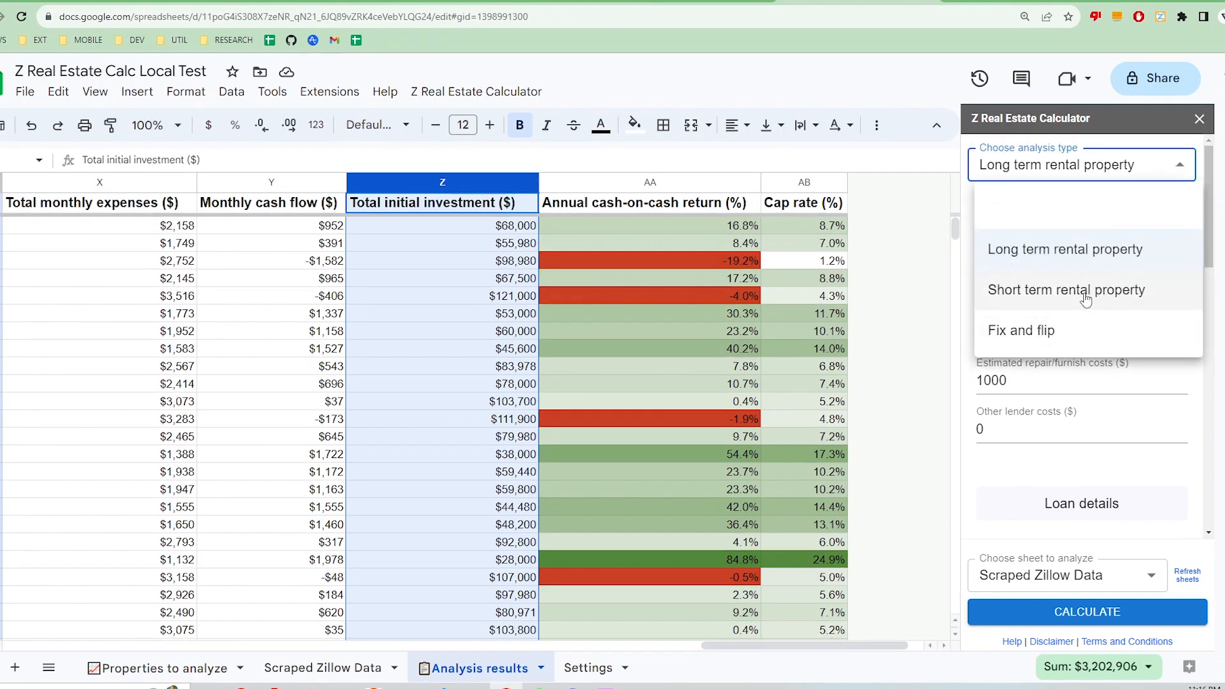
{"action": "left_click", "coordinate": [1058, 297]}
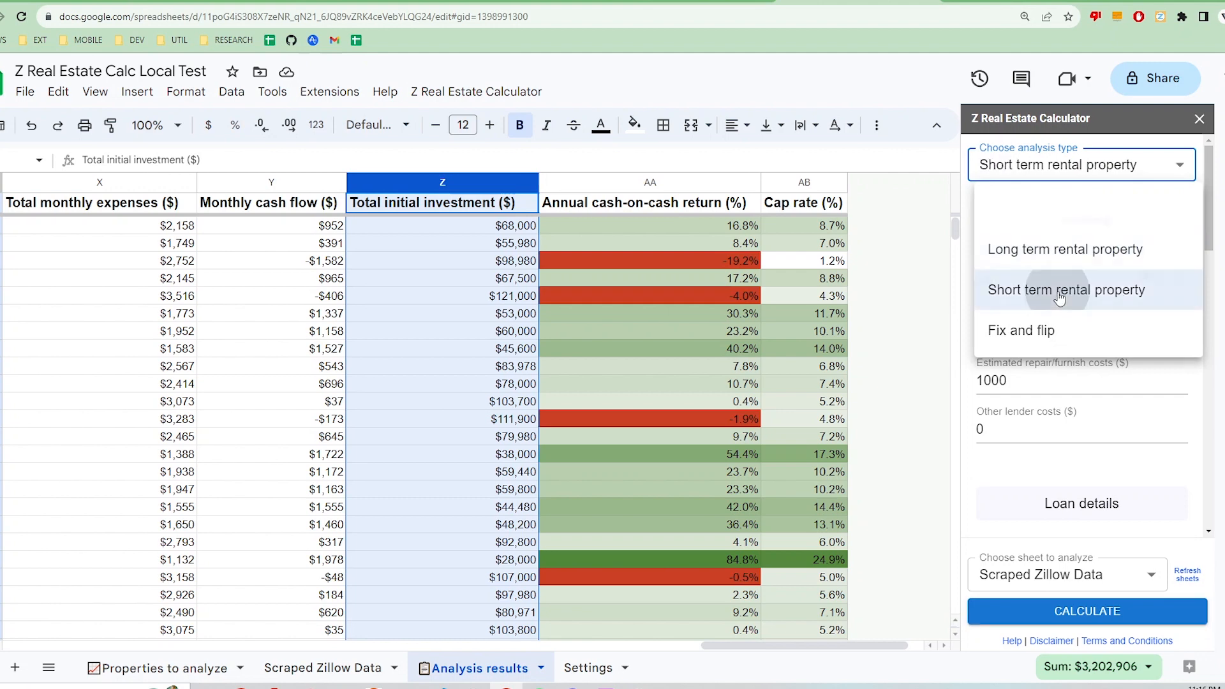
{"action": "left_click", "coordinate": [1117, 164]}
{"action": "left_click", "coordinate": [1083, 329]}
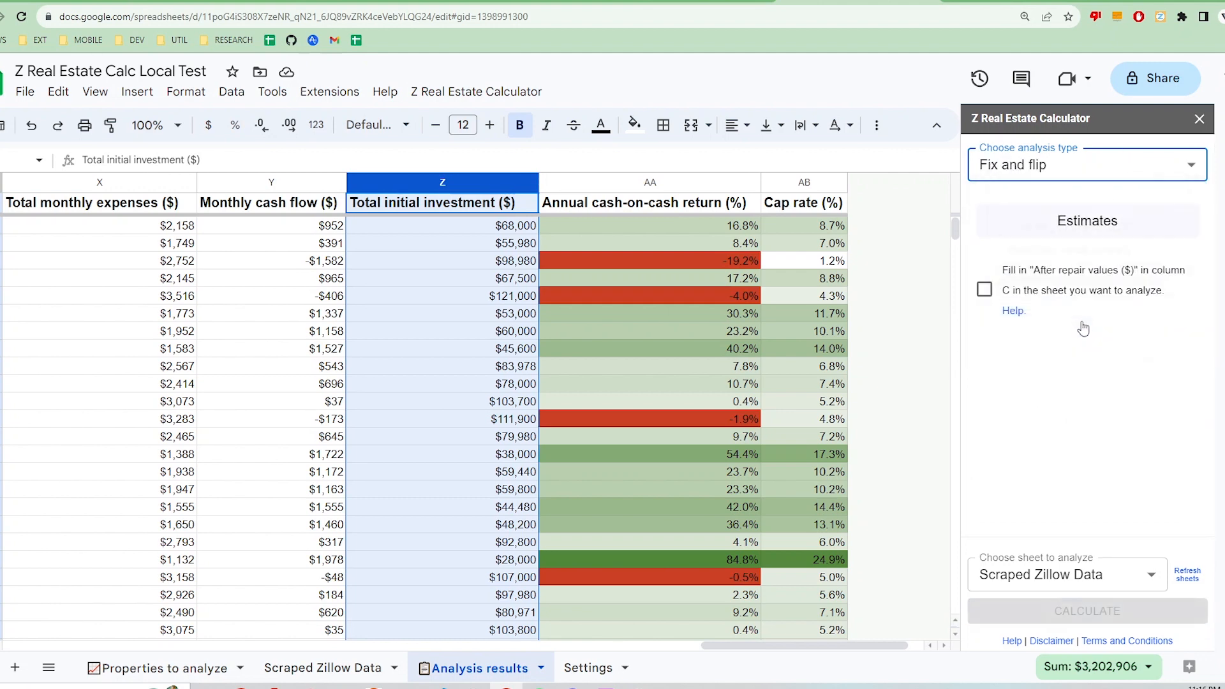
{"action": "left_click", "coordinate": [1112, 176]}
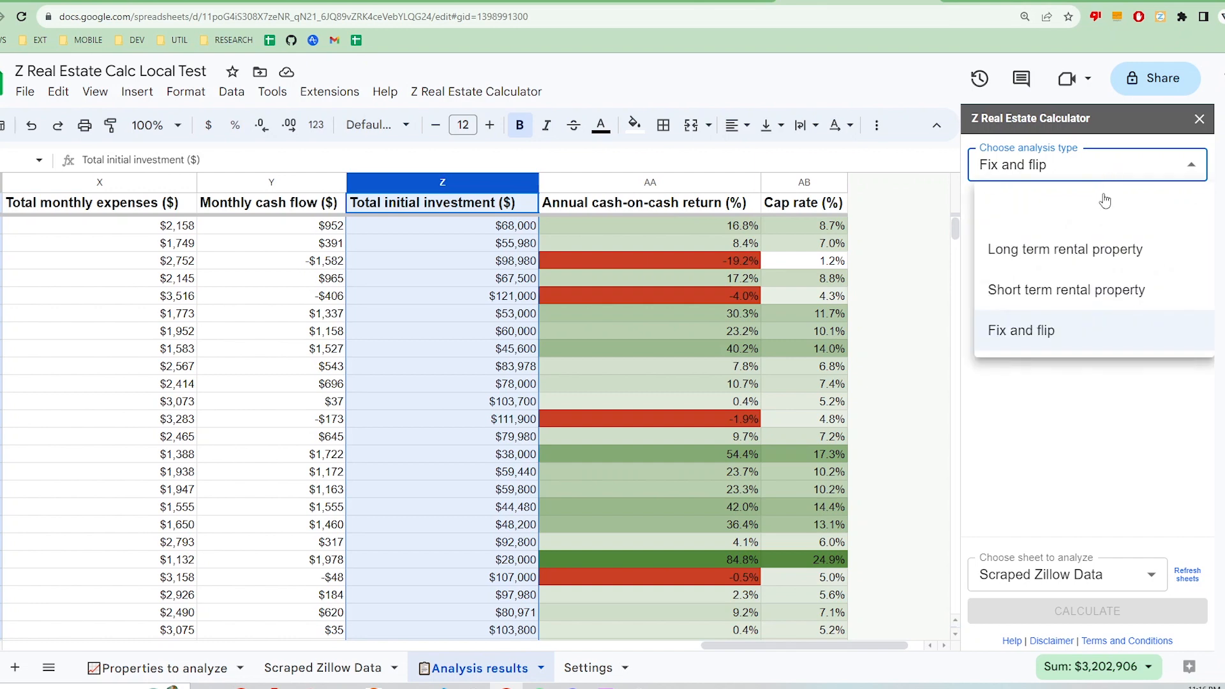
{"action": "left_click", "coordinate": [1107, 248]}
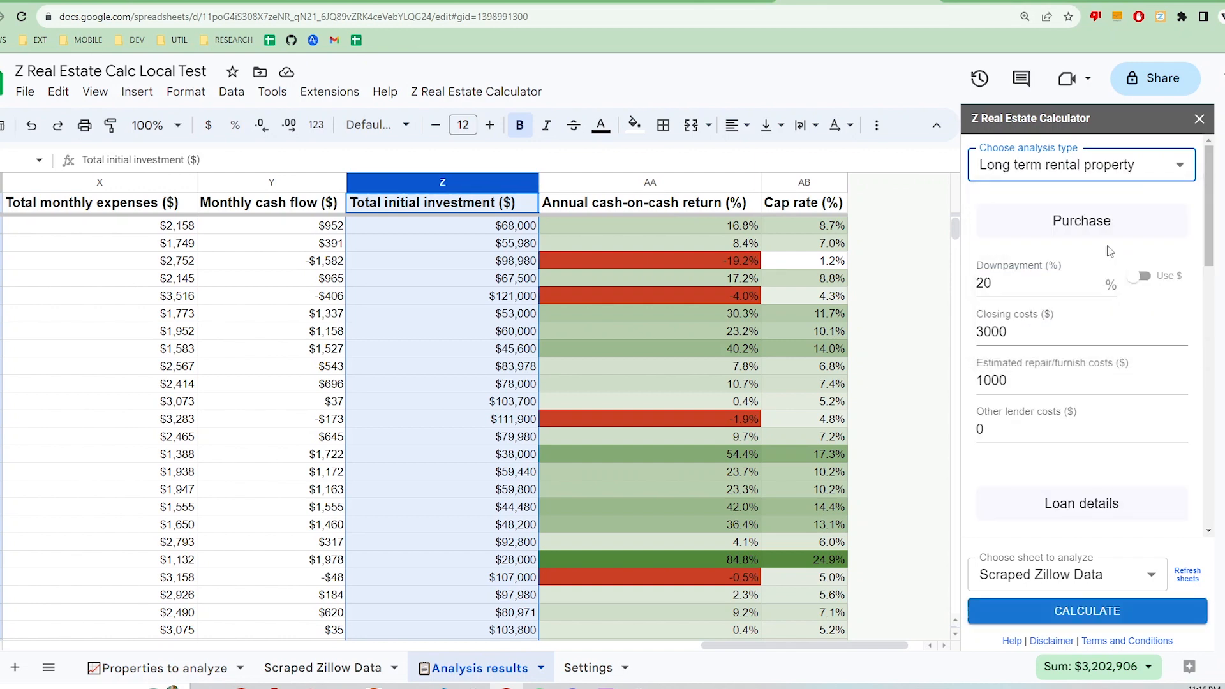